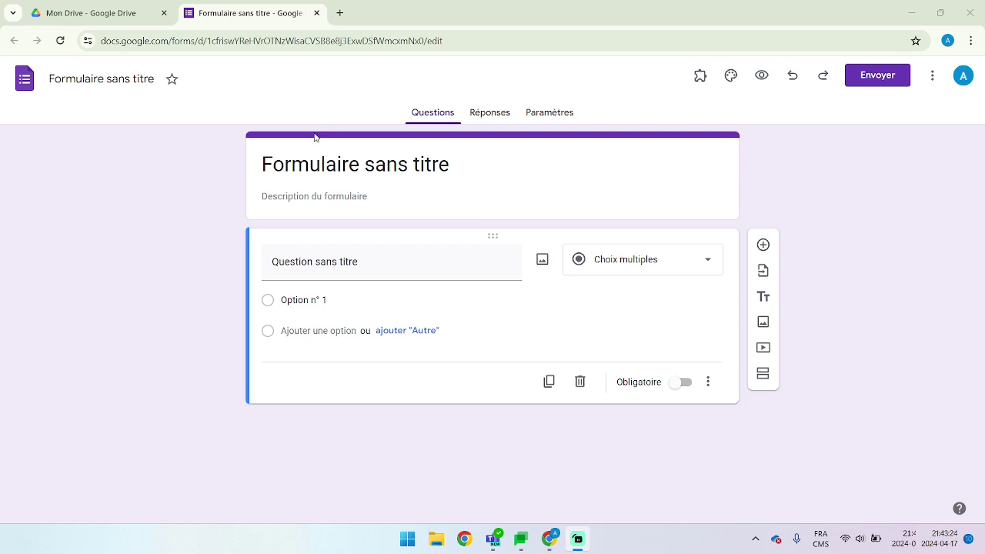
# - Rename the untitled form as "Vote hockey" and give its heading the same title
pyautogui.click(154, 78)
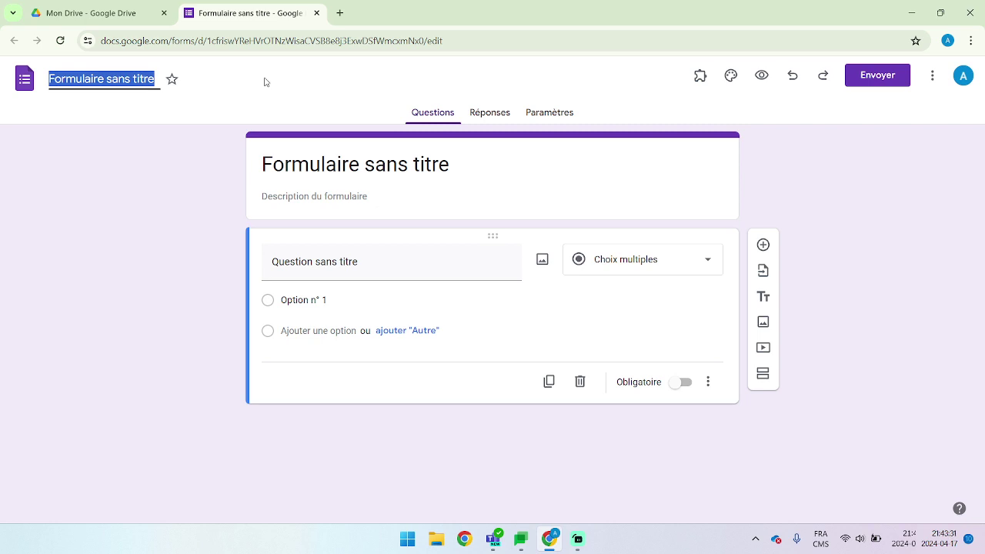
pyautogui.write('Vott')
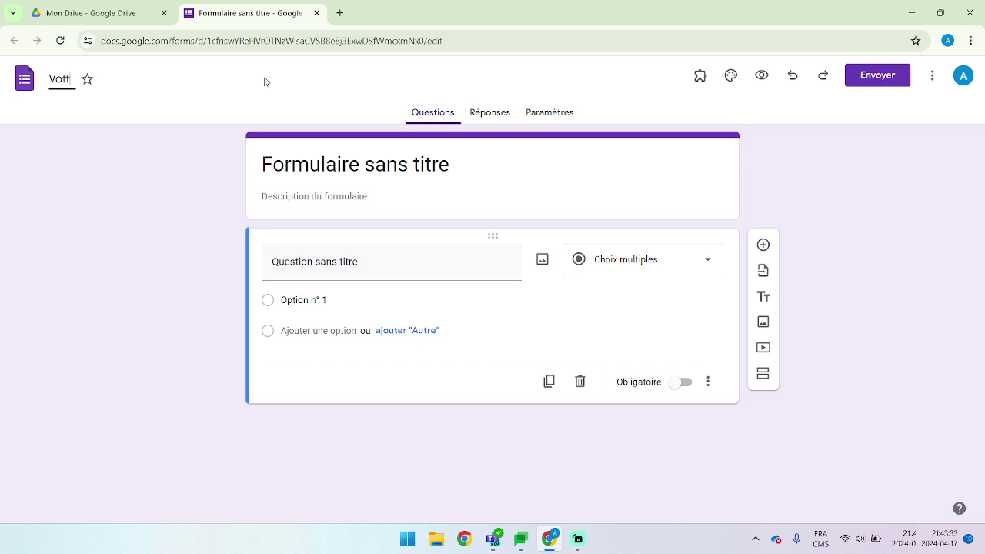
pyautogui.press('BackSpace')
pyautogui.write('e hockey')
pyautogui.click(452, 164)
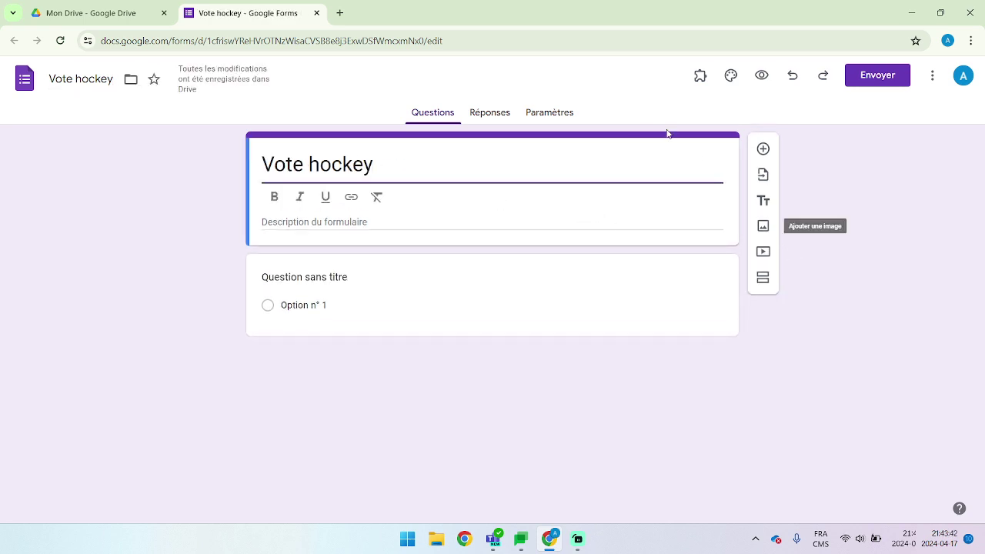
# - Add a second section between the form header and the untitled question
pyautogui.click(762, 278)
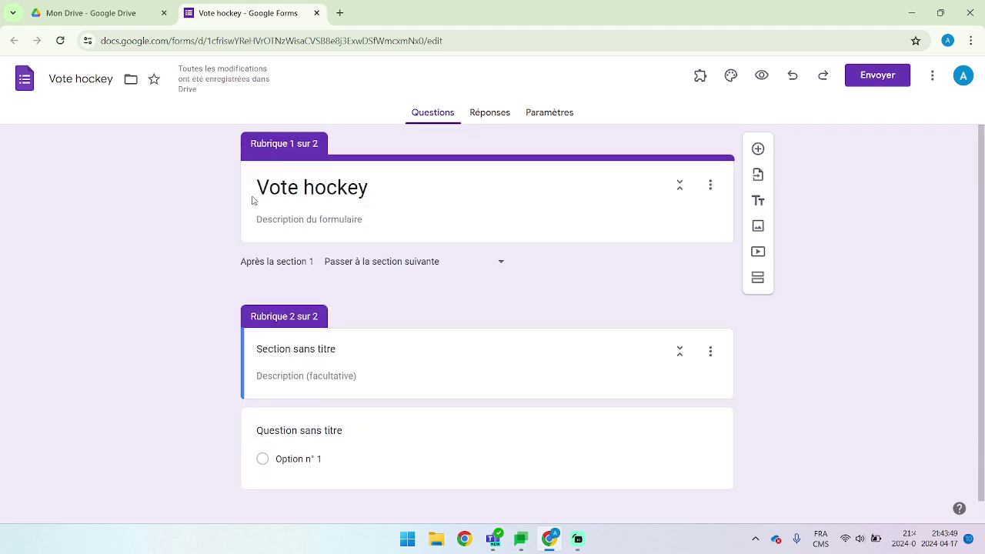
pyautogui.click(287, 222)
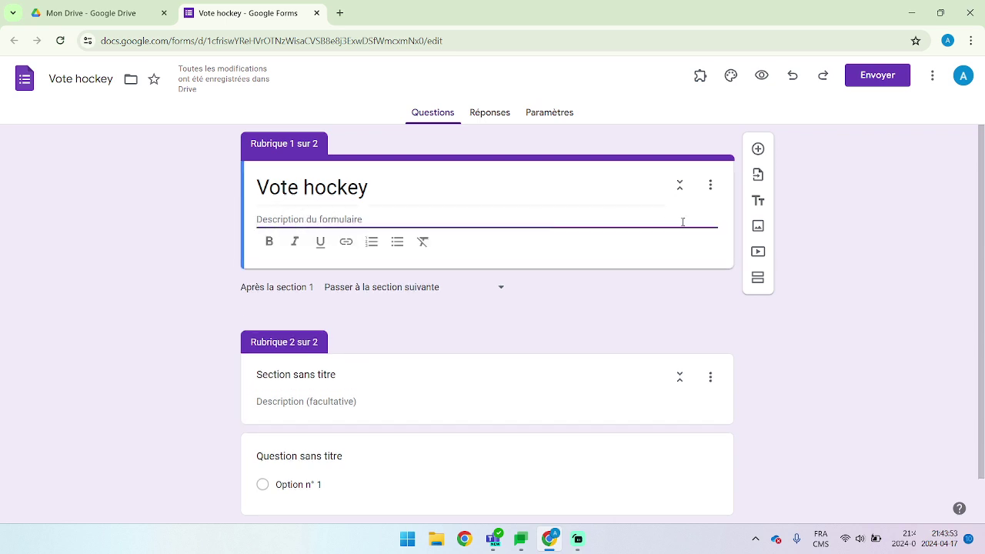
pyautogui.scroll(-1, 545, 306)
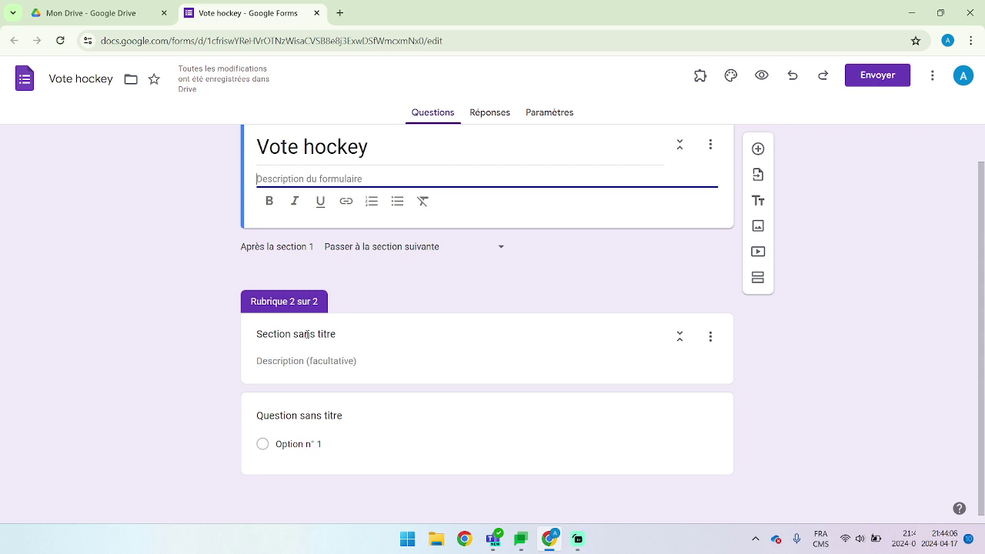
# - Title the second section "Quelle est votre équipe préférée?"
pyautogui.click(346, 333)
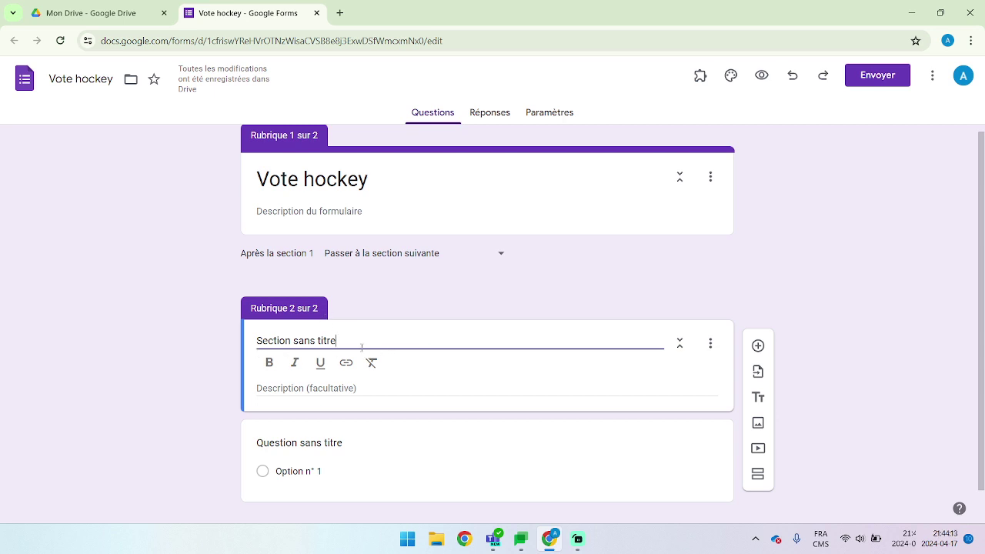
pyautogui.moveTo(336, 341); pyautogui.dragTo(256, 340)
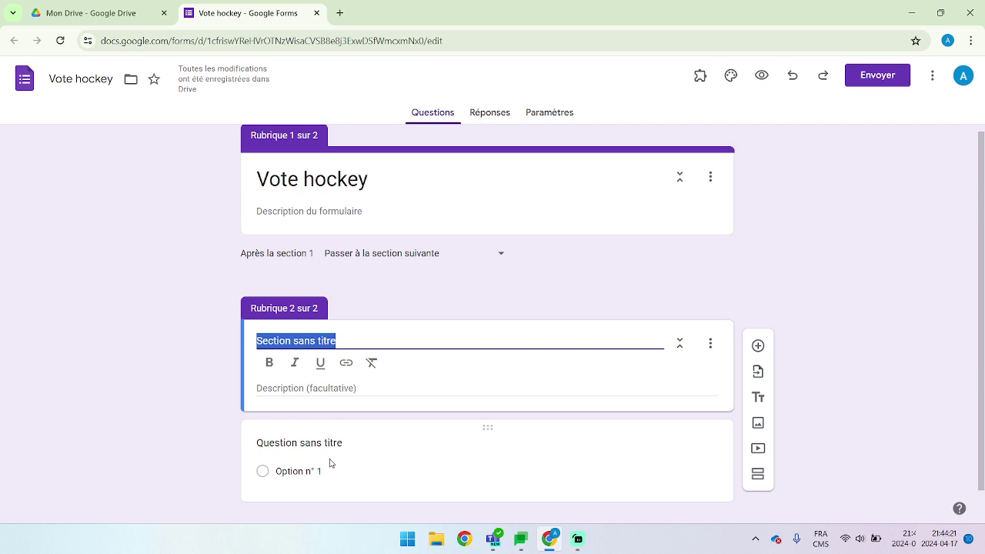
pyautogui.write('Ques')
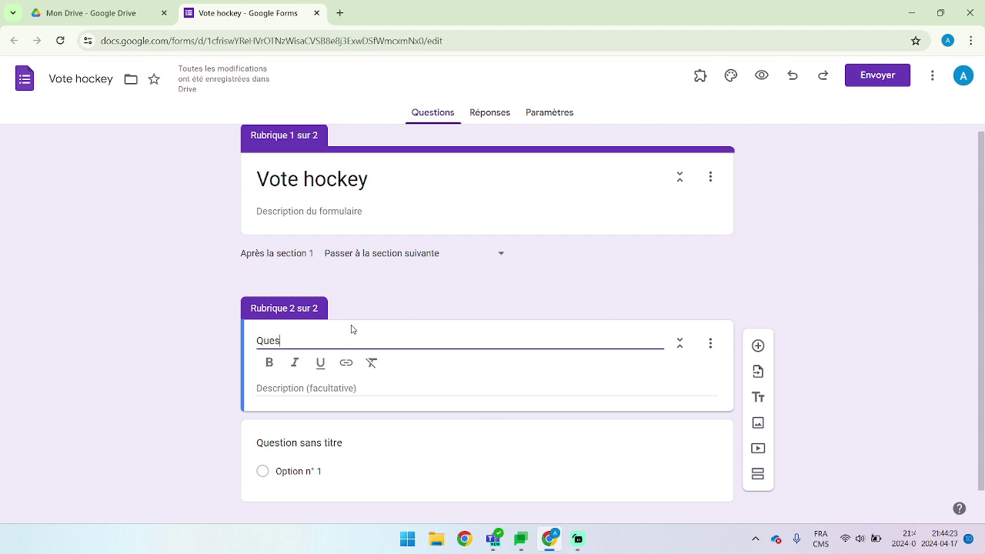
pyautogui.write('tion')
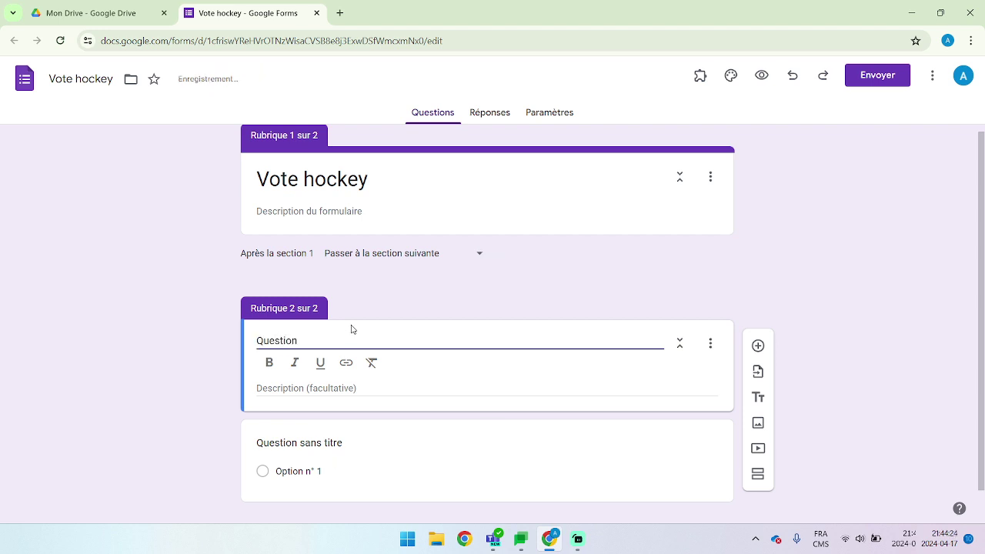
pyautogui.press('BackSpace')
pyautogui.press('BackSpace')
pyautogui.press('BackSpace')
pyautogui.press('BackSpace')
pyautogui.press('BackSpace')
pyautogui.press('BackSpace')
pyautogui.press('BackSpace')
pyautogui.write('uelle est votre équi')
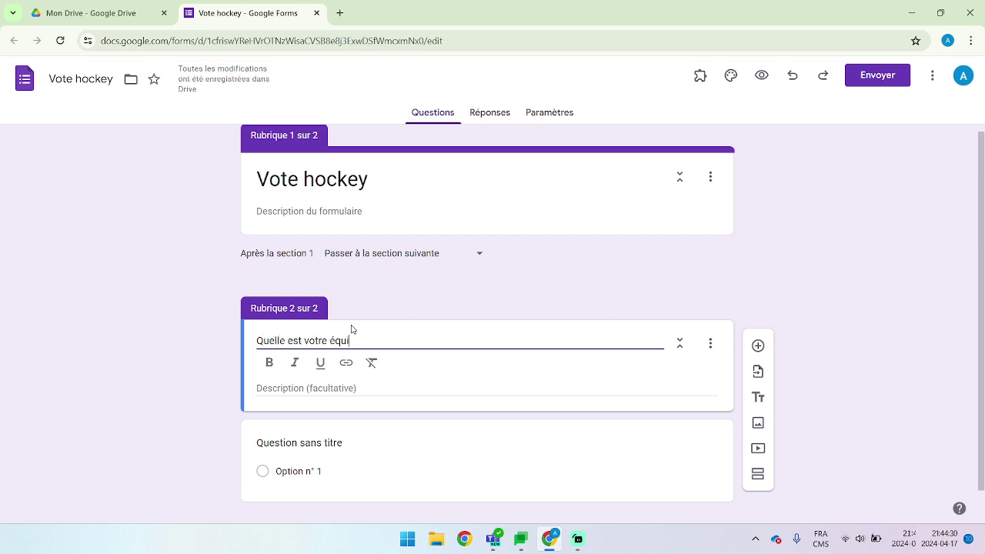
pyautogui.write('e')
pyautogui.press('BackSpace')
pyautogui.write('pe préférée')
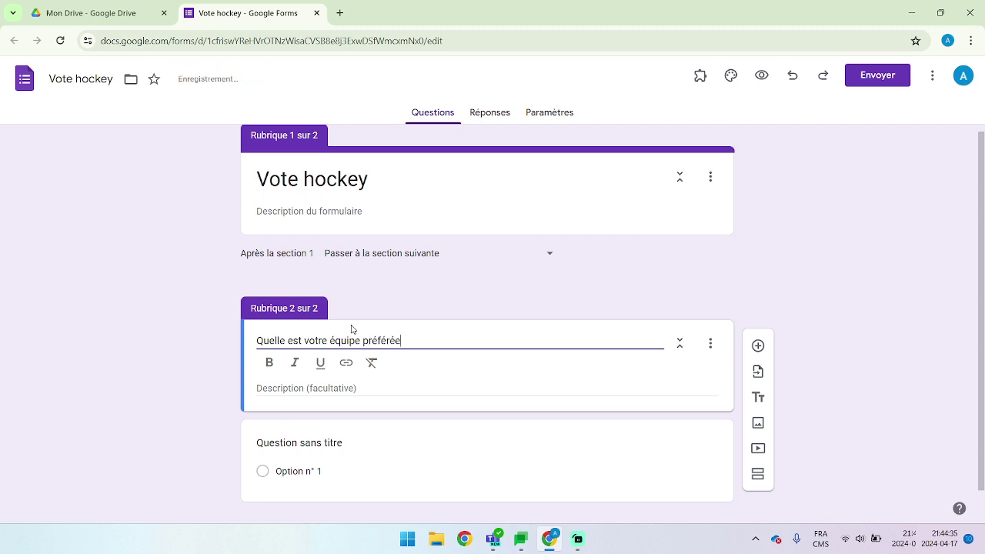
pyautogui.write('?')
# - Enter "1 est la meilleure et 5 est la pire" as the second section's description
pyautogui.click(361, 401)
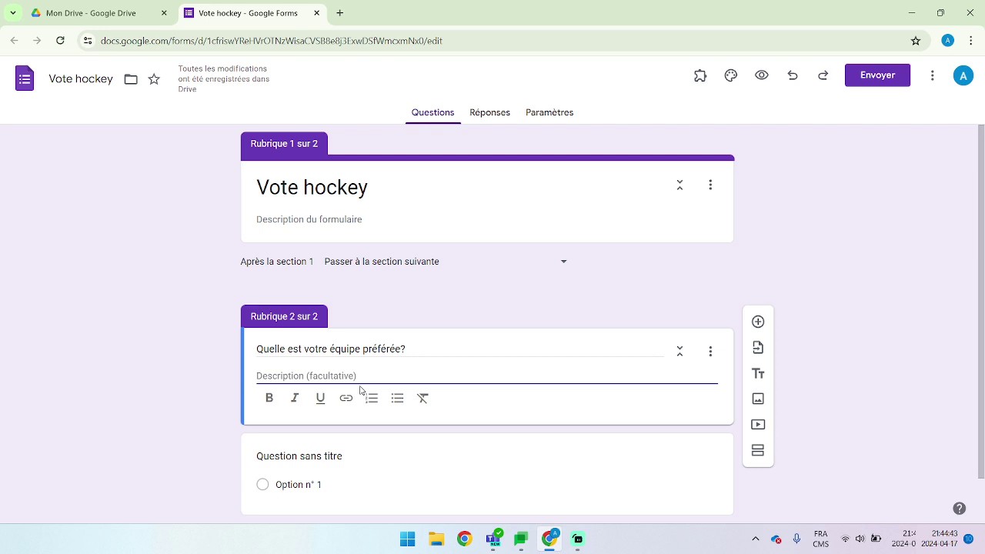
pyautogui.write('1 est')
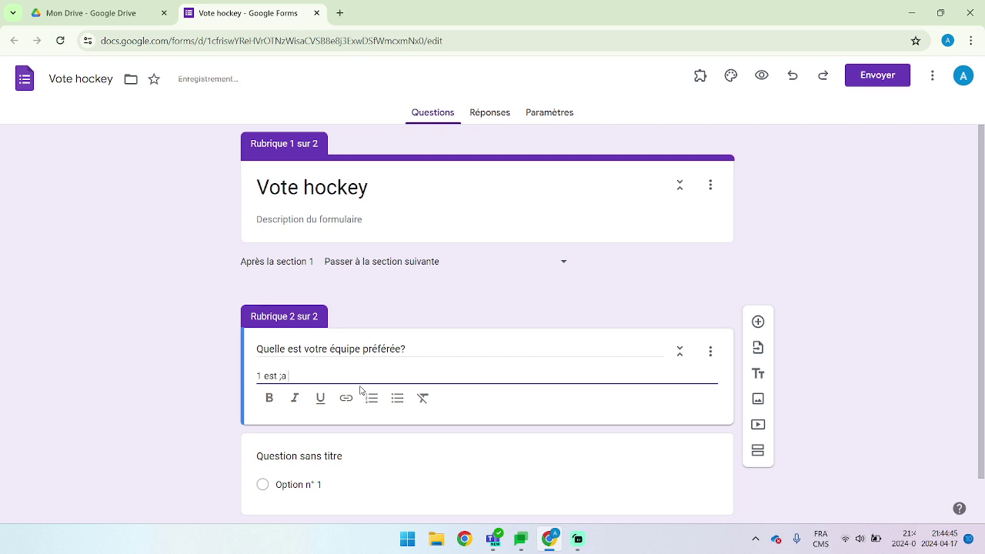
pyautogui.write(' la meil')
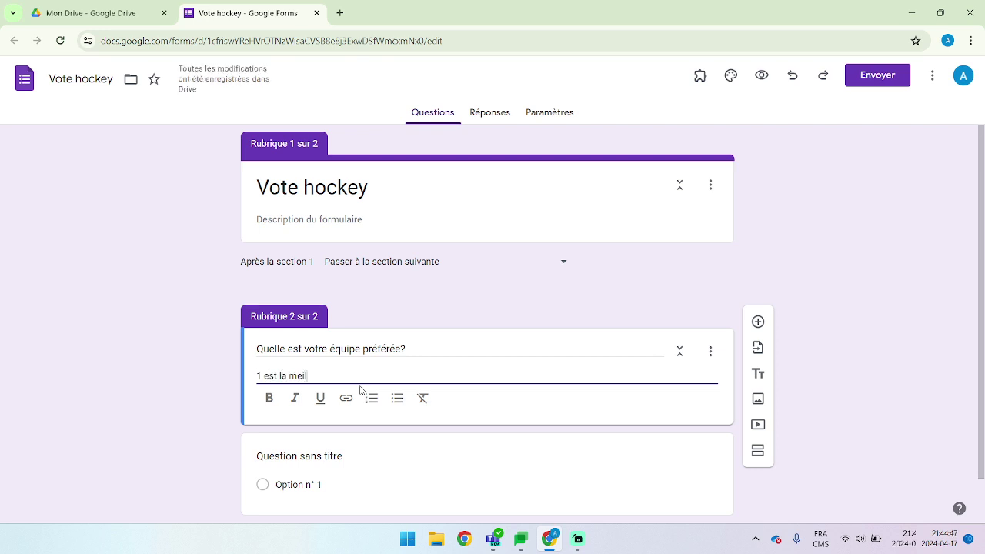
pyautogui.write('leure et 5 est ;a')
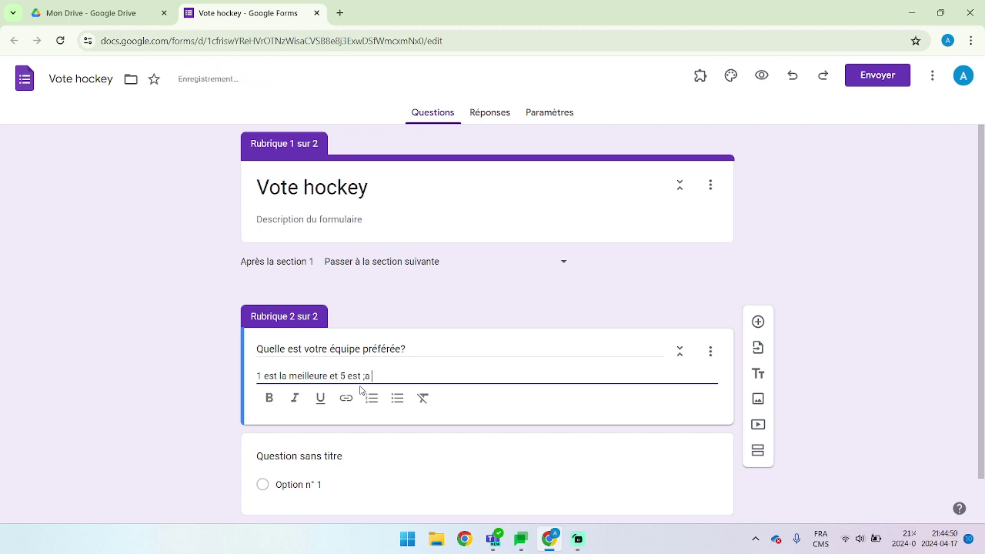
pyautogui.press('BackSpace')
pyautogui.press('BackSpace')
pyautogui.write('la pire')
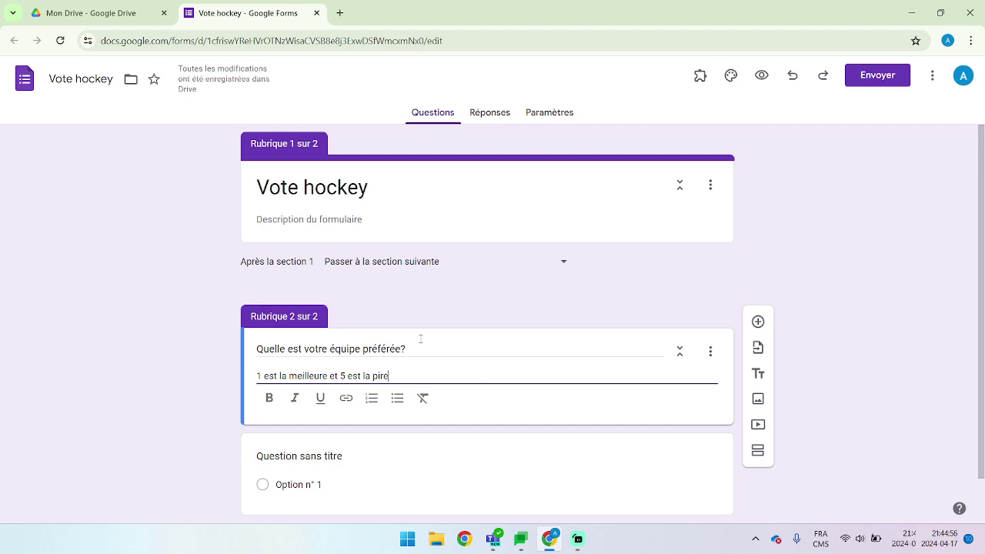
# - Title the untitled question "Question 1" and change its type to Grille à choix multiples
pyautogui.scroll(-1, 554, 323)
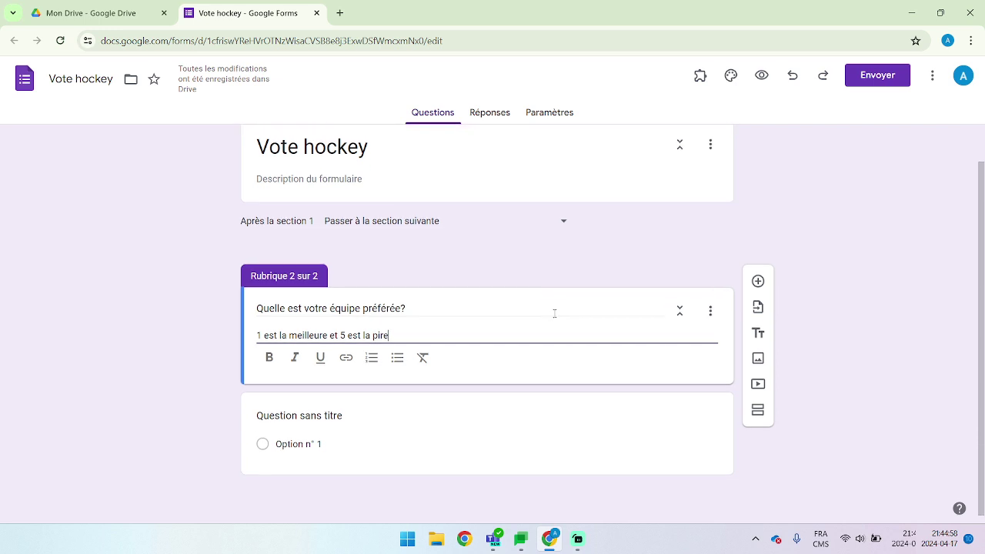
pyautogui.click(333, 418)
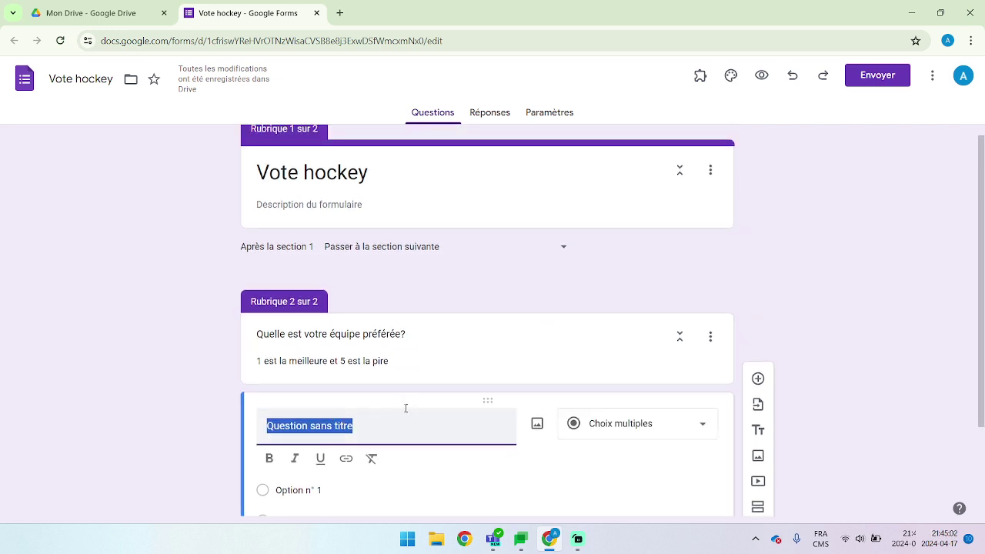
pyautogui.write('Question 1')
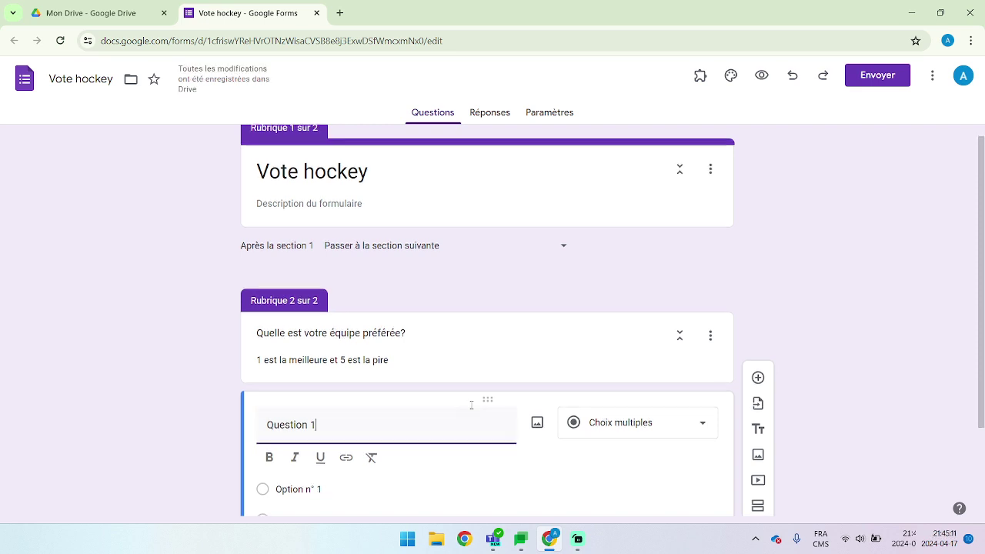
pyautogui.scroll(-2, 454, 413)
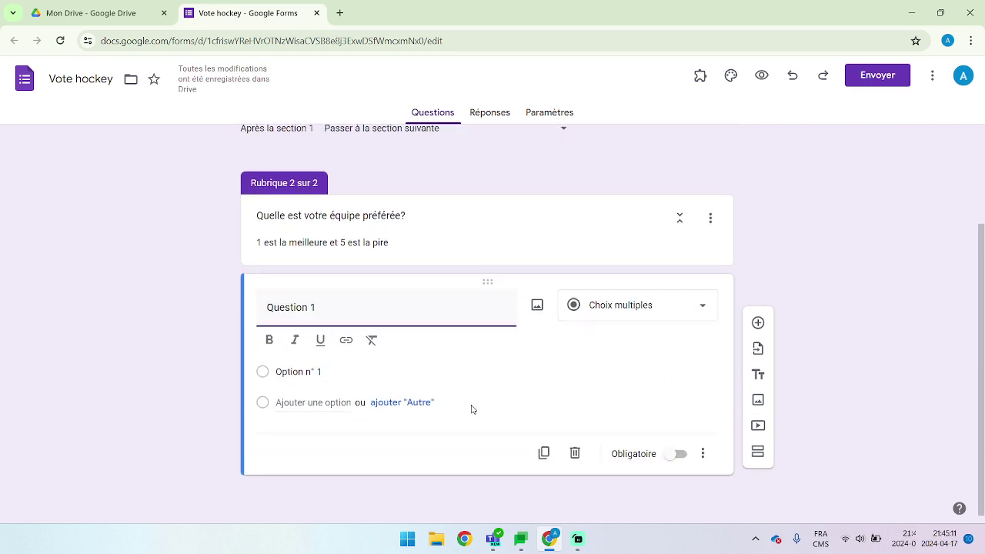
pyautogui.click(669, 315)
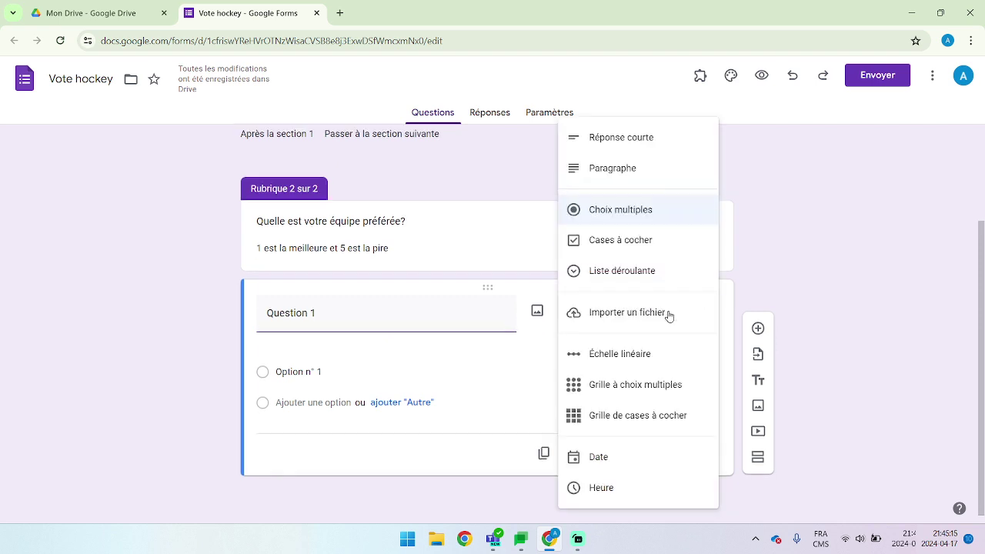
pyautogui.click(616, 393)
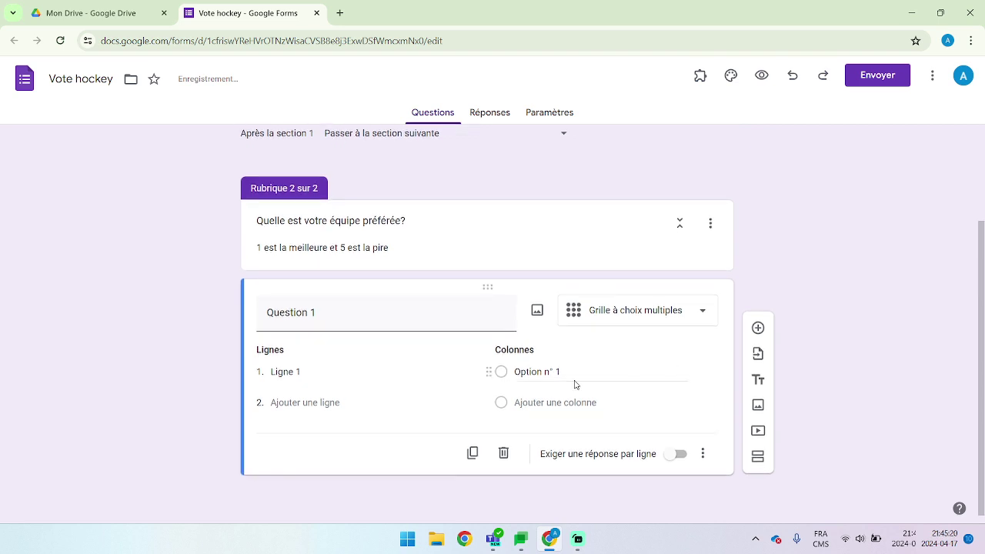
# - Fill the grid's rows with Canadiens, Maple Leafs, Bruins, Sénateurs and Sabres
pyautogui.click(308, 372)
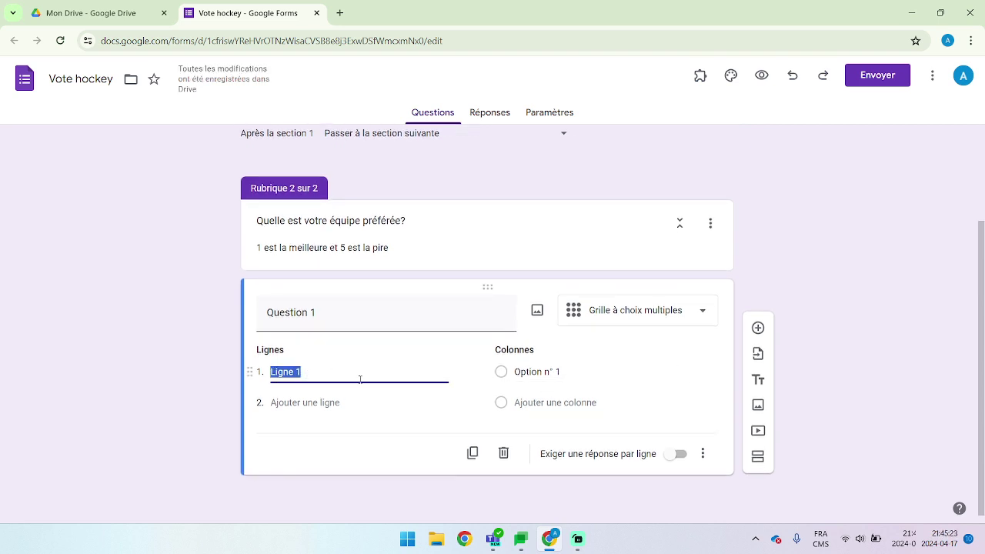
pyautogui.write('Cand')
pyautogui.write('diens')
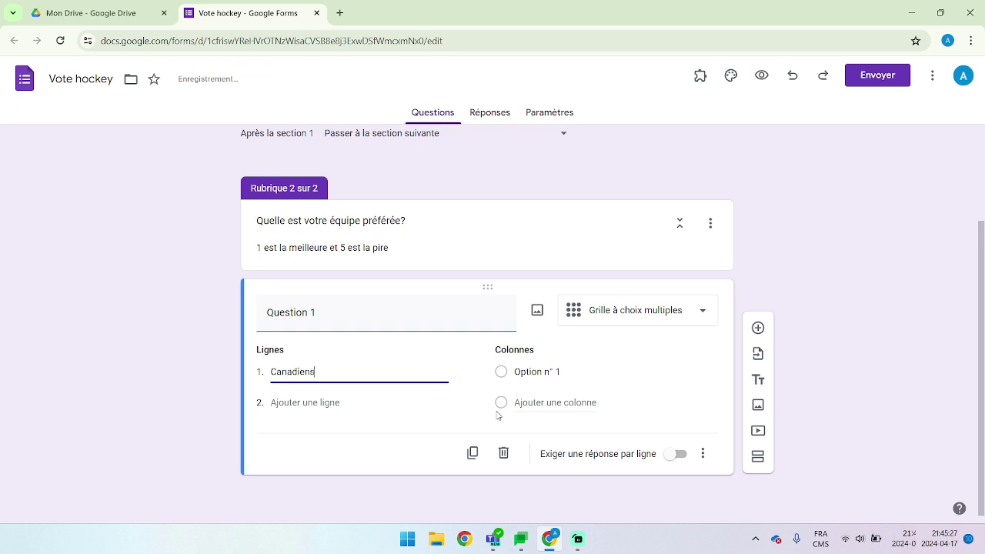
pyautogui.press('Return')
pyautogui.write('M')
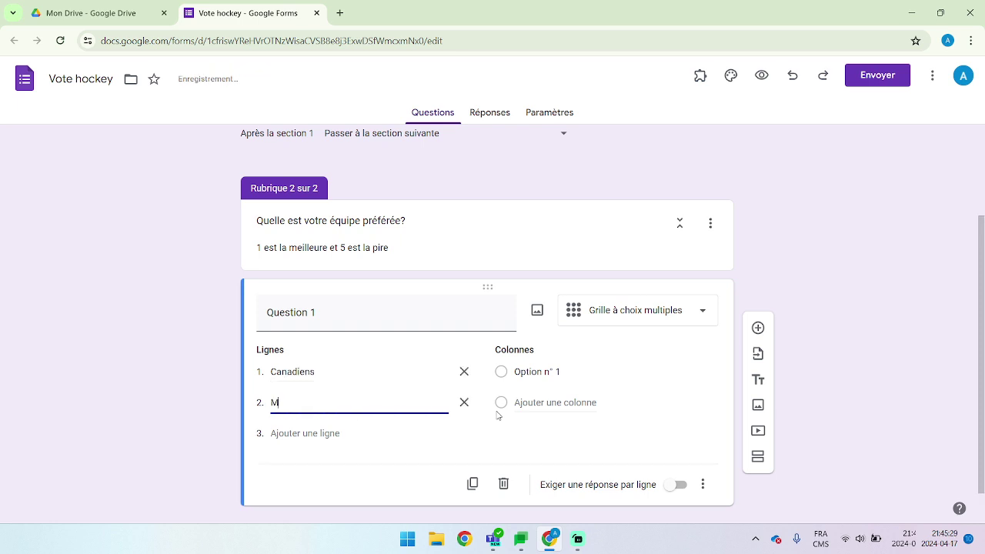
pyautogui.write('aple Leafs')
pyautogui.click(325, 434)
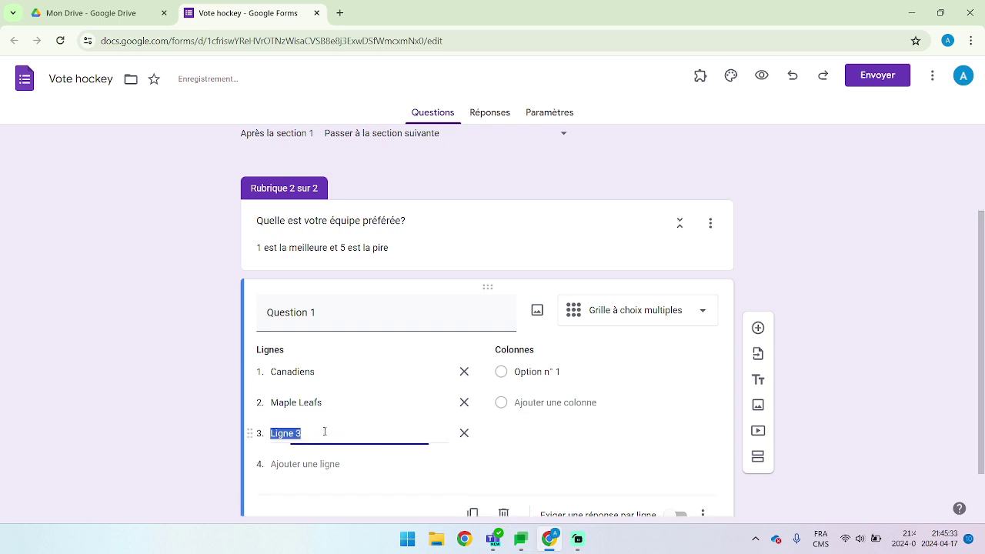
pyautogui.write('Bruins')
pyautogui.press('Return')
pyautogui.write('Sénateurs')
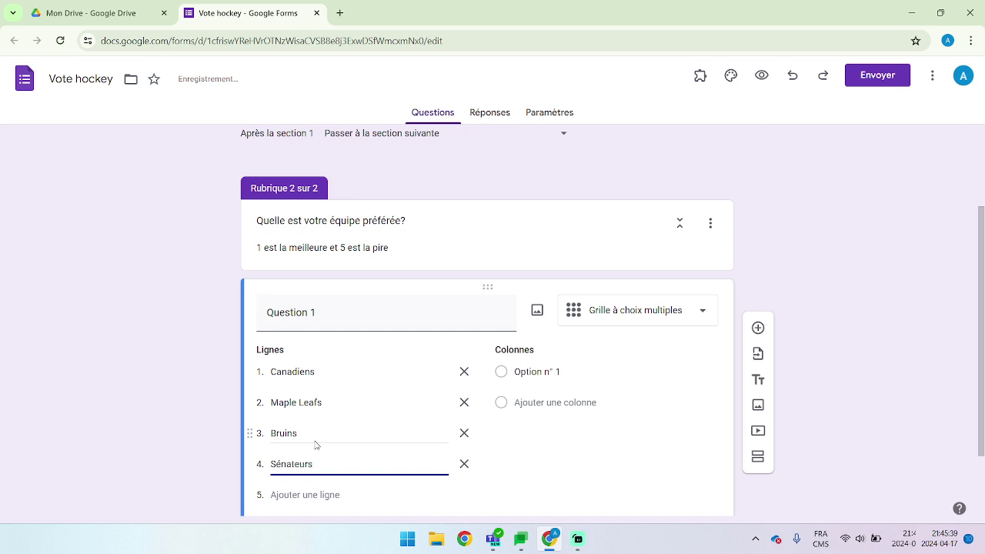
pyautogui.click(289, 497)
pyautogui.write('Sabres')
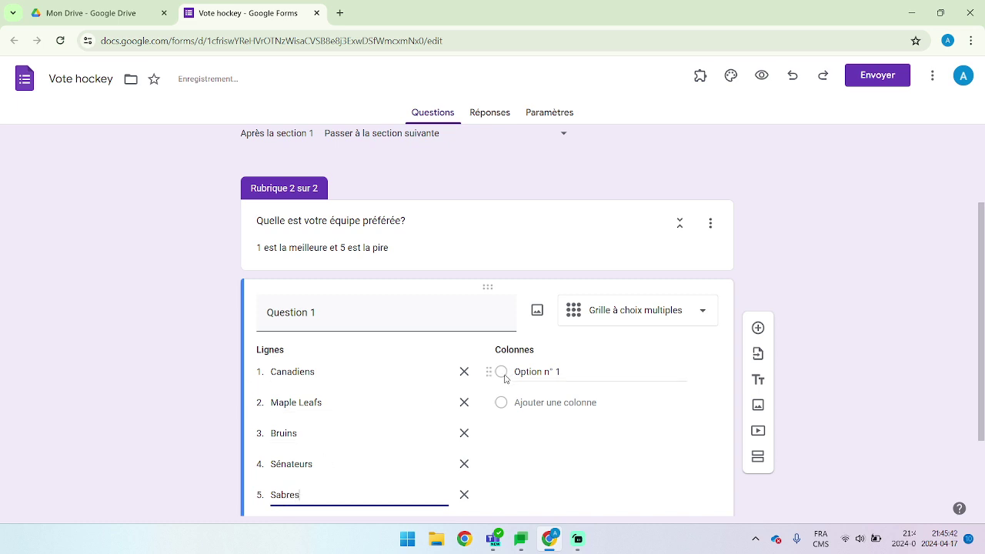
# - Label the grid's columns 1, 2, 3, 4 and 5
pyautogui.click(547, 372)
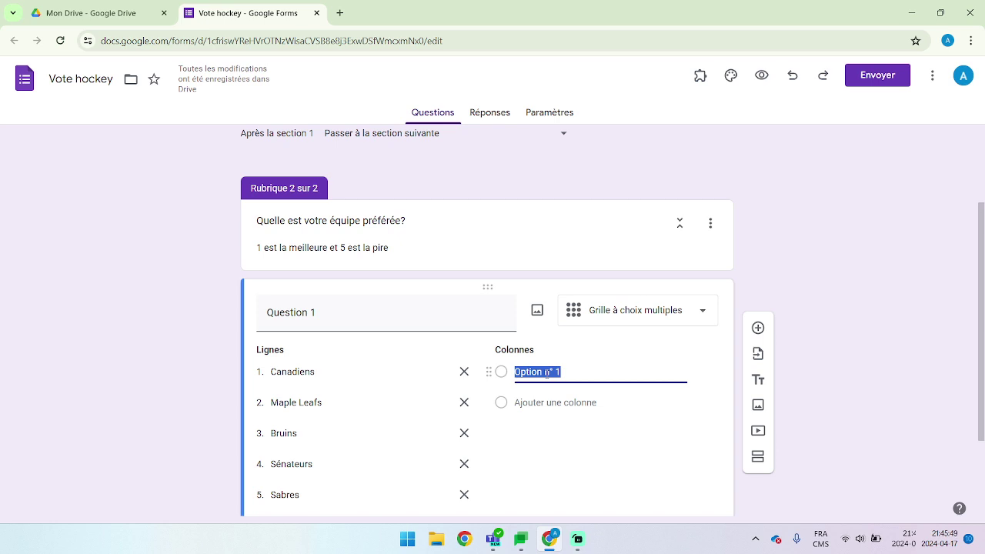
pyautogui.write('1')
pyautogui.press('Return')
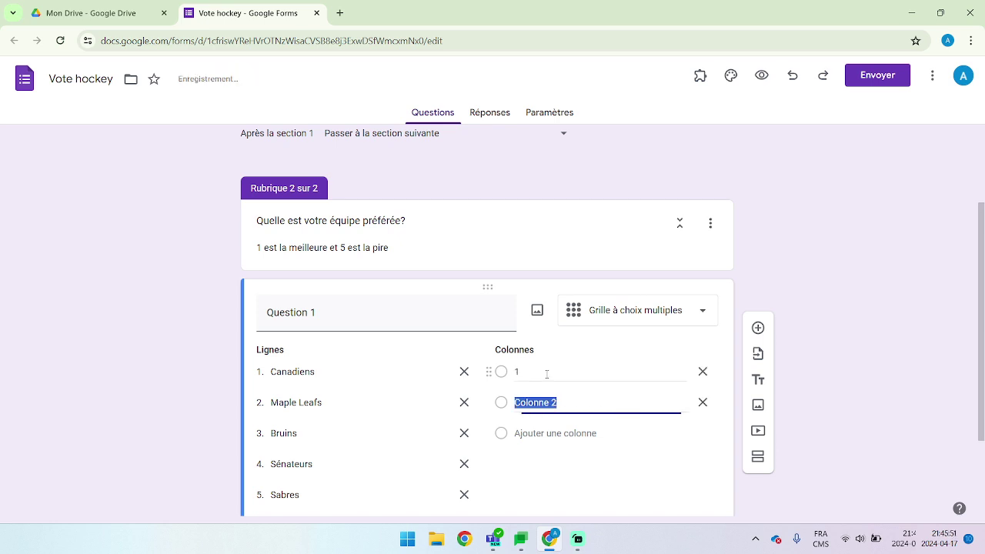
pyautogui.write('2')
pyautogui.press('Return')
pyautogui.write('3')
pyautogui.press('Return')
pyautogui.write('4')
pyautogui.press('Return')
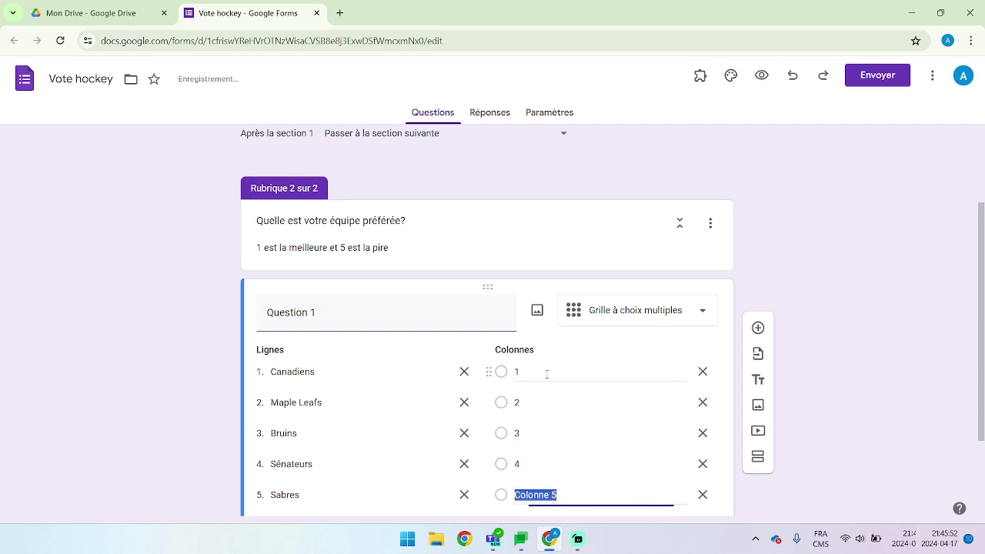
pyautogui.write('5')
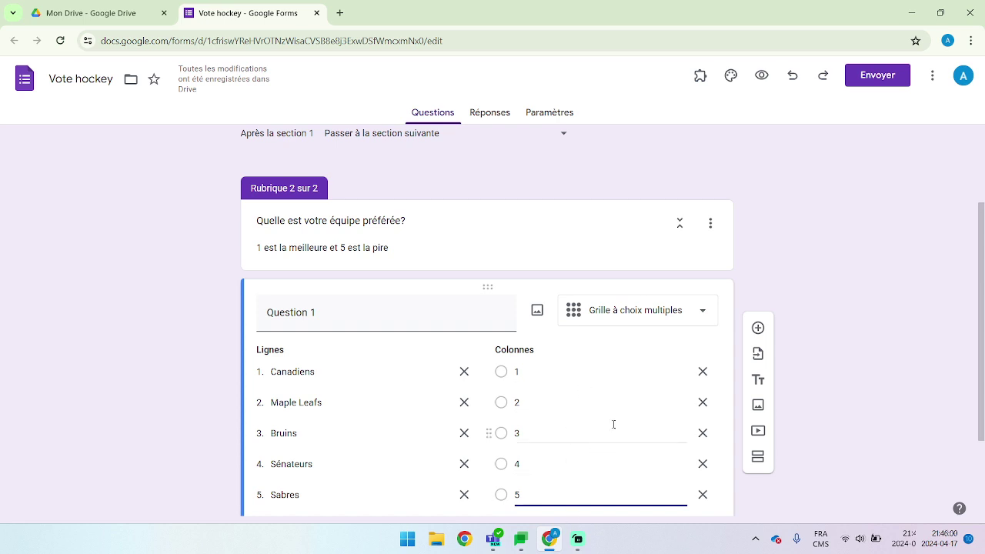
# - Require a response in each row of the Question 1 grid
pyautogui.scroll(-1, 594, 381)
pyautogui.scroll(-1, 595, 382)
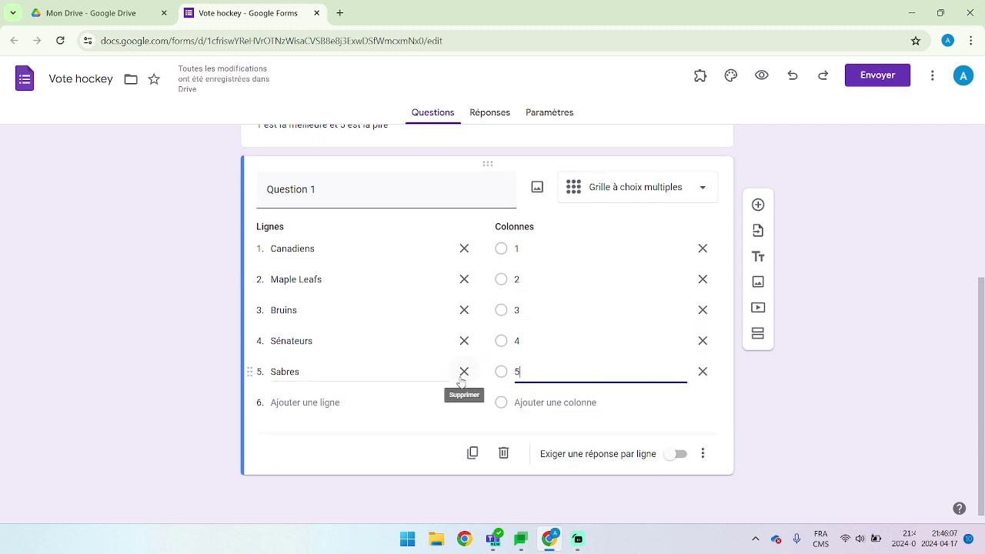
pyautogui.click(682, 459)
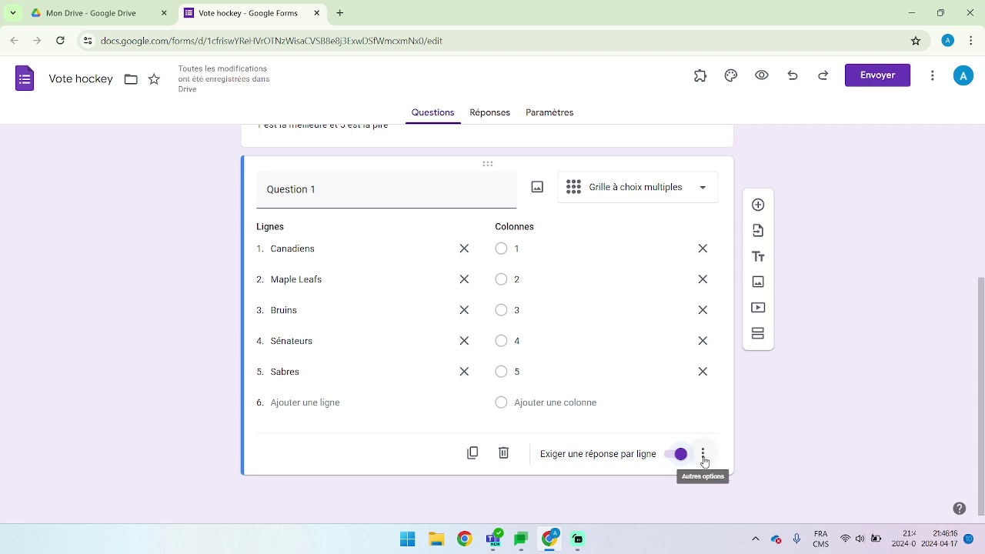
# - Limit the Question 1 grid to a single response per column
pyautogui.click(702, 456)
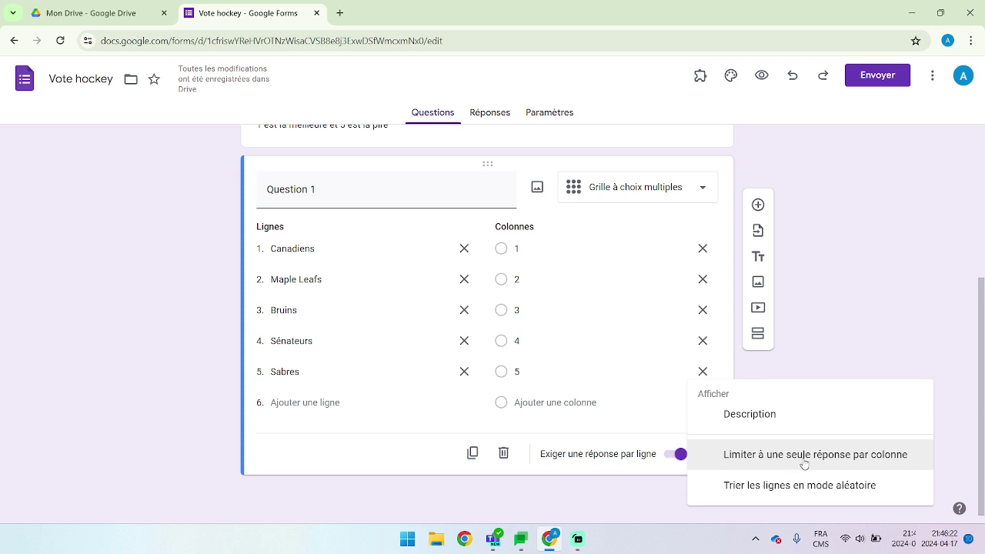
pyautogui.click(805, 463)
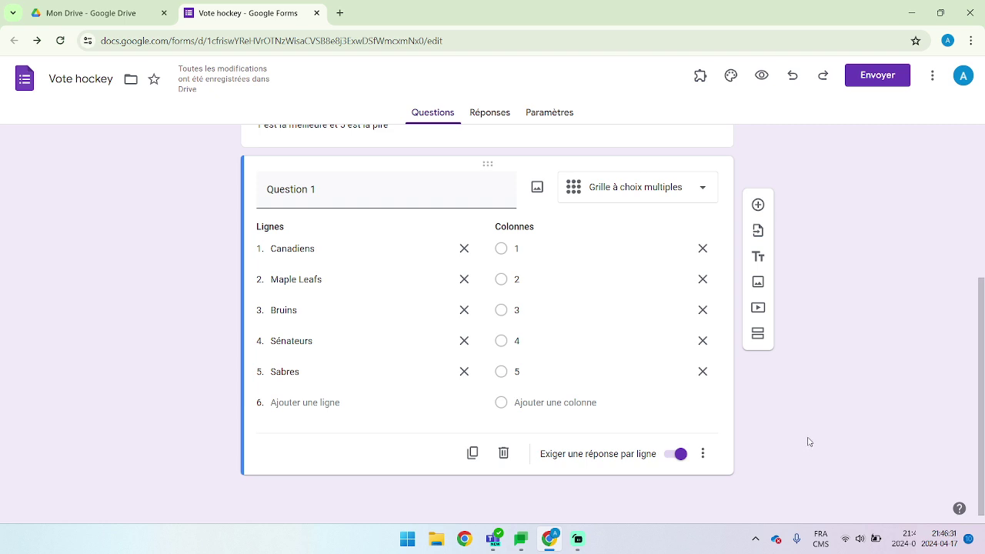
# - Preview the form as a respondent and advance to the team ranking grid to examine its layout
pyautogui.scroll(1, 826, 308)
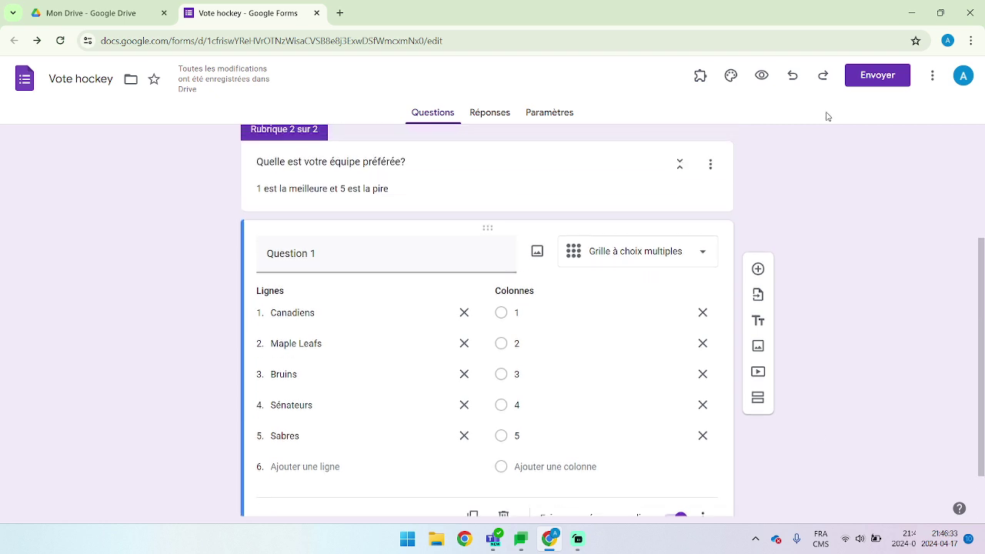
pyautogui.click(762, 75)
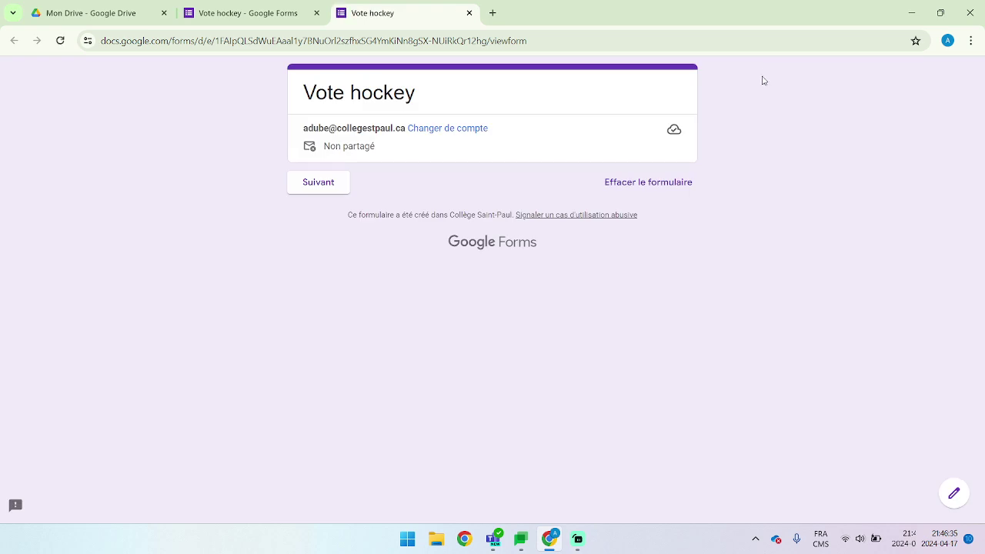
pyautogui.click(341, 187)
pyautogui.scroll(-3, 562, 251)
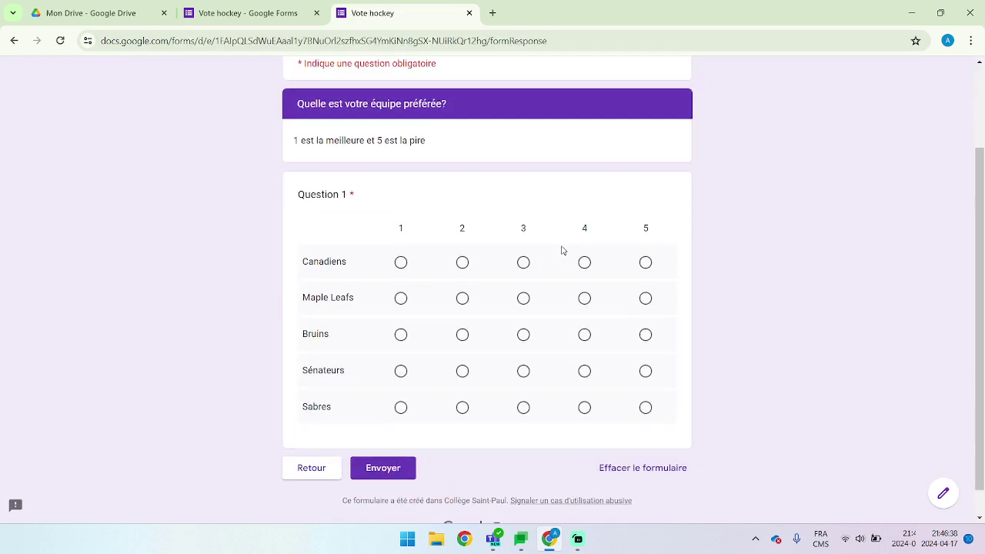
pyautogui.scroll(1, 562, 251)
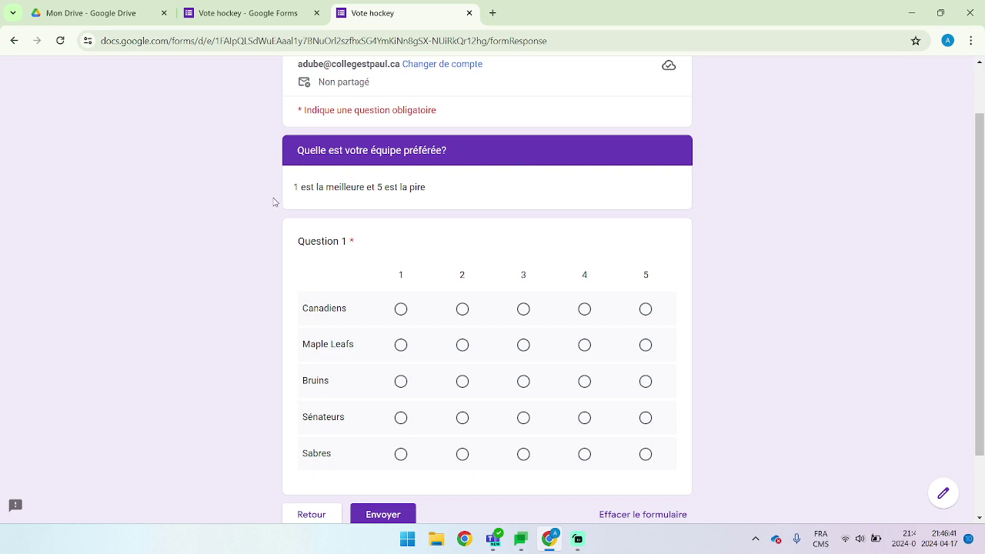
pyautogui.scroll(-1, 423, 204)
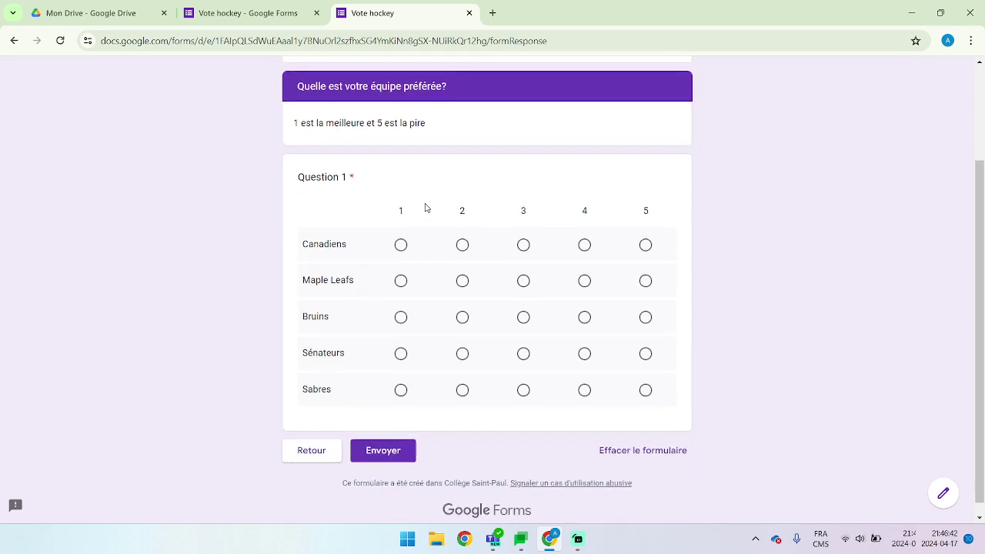
# - Test the preview grid by ranking Canadiens 1, Maple Leafs 2, Bruins 3, Sénateurs 4 and Sabres 5
pyautogui.click(401, 245)
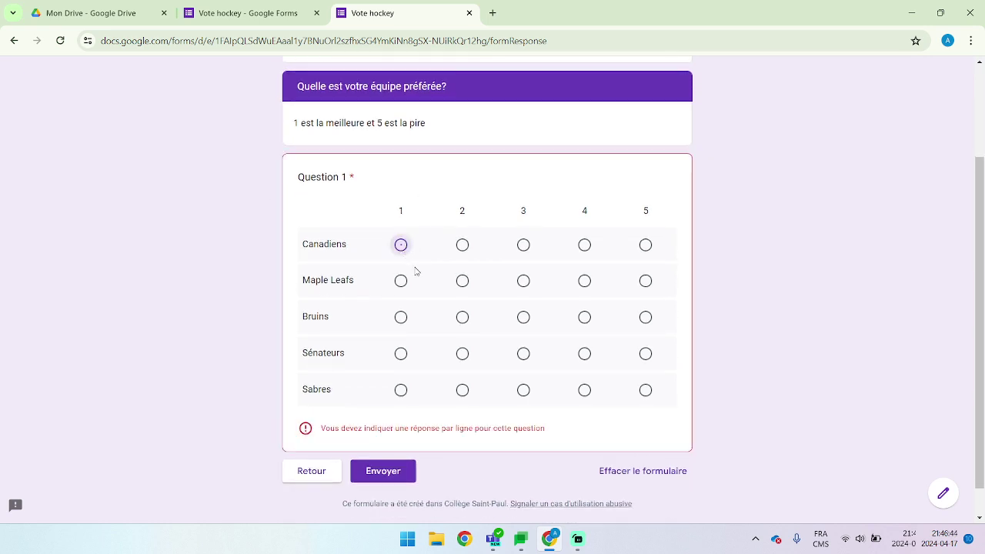
pyautogui.click(462, 281)
pyautogui.click(525, 319)
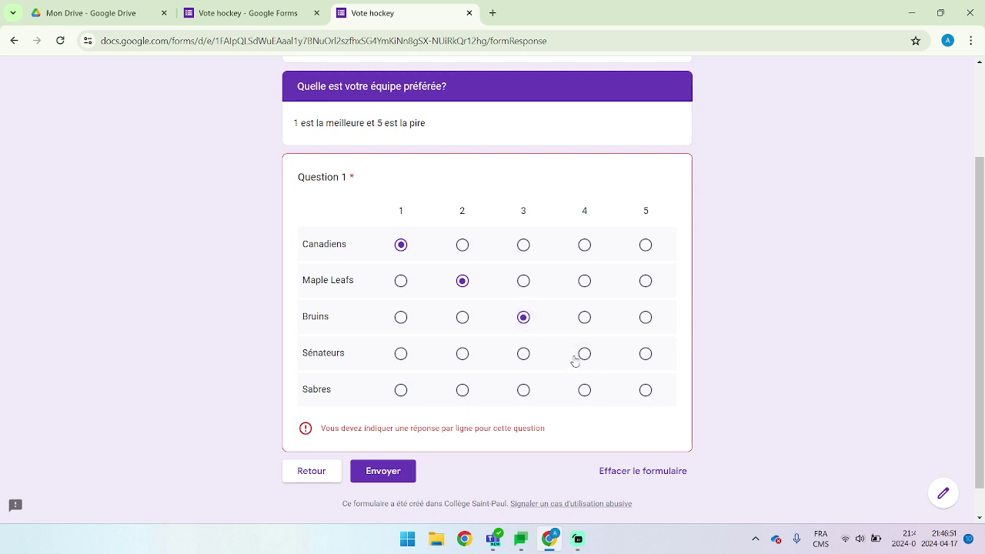
pyautogui.click(584, 355)
pyautogui.click(646, 392)
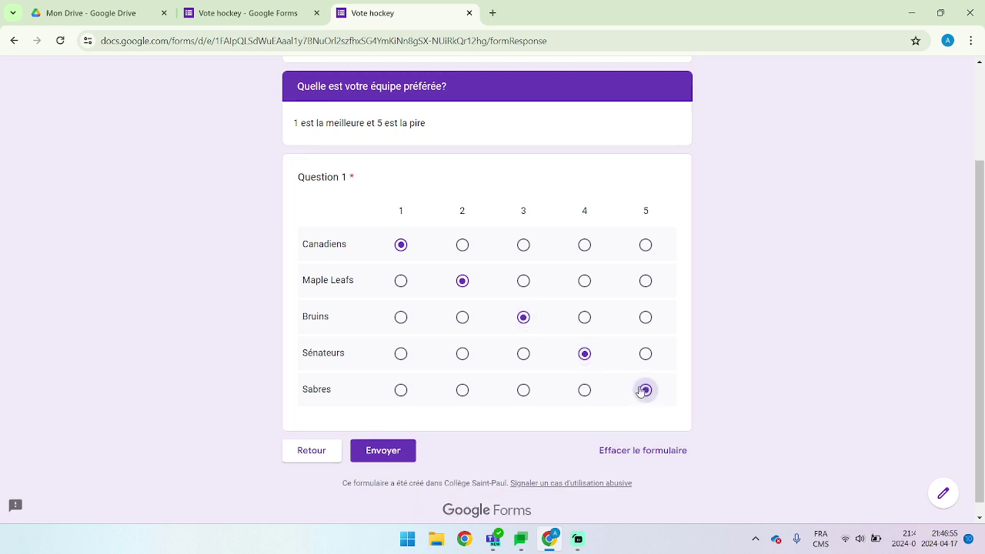
# - Test the one-response-per-column limit by changing the Sabres' rank to 1, duplicating the Canadiens' rank
pyautogui.click(400, 391)
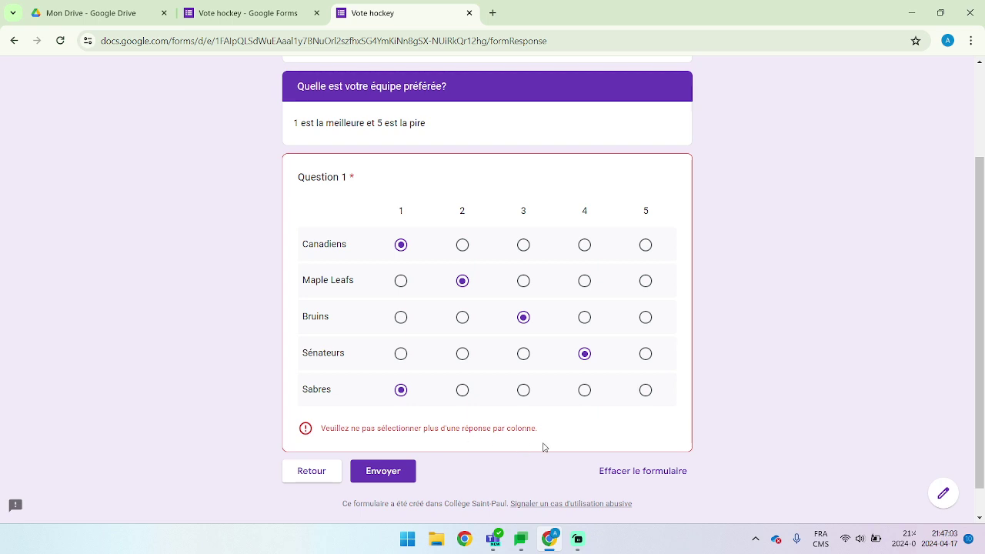
pyautogui.scroll(1, 534, 403)
pyautogui.scroll(-2, 537, 401)
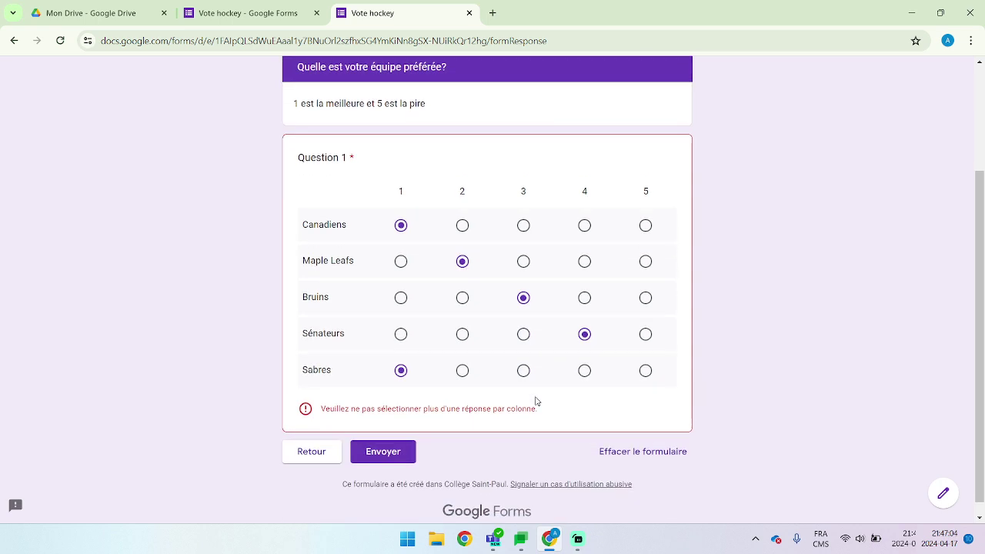
pyautogui.scroll(1, 536, 401)
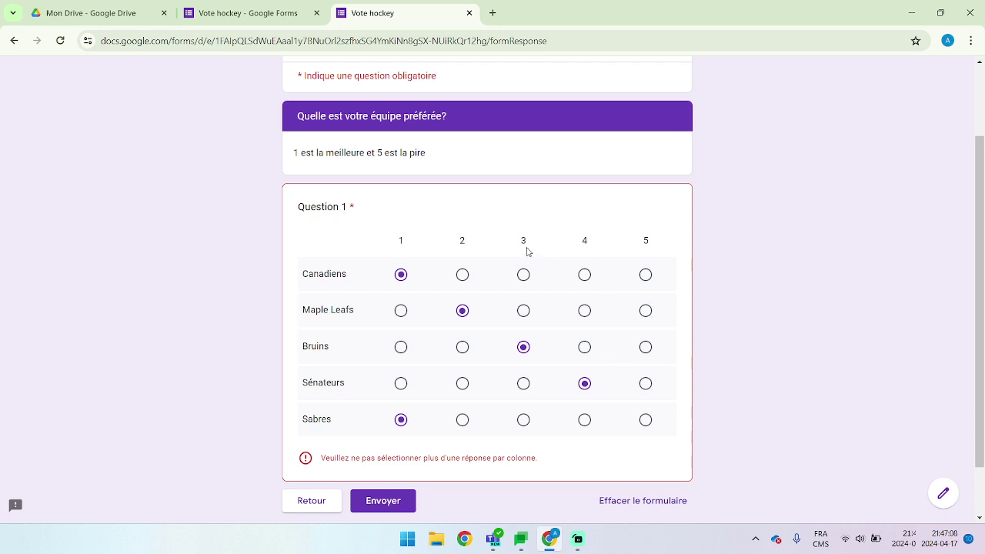
# - Close the form preview and review section 2 and its ranking grid in the editor
pyautogui.click(468, 13)
pyautogui.scroll(1, 911, 281)
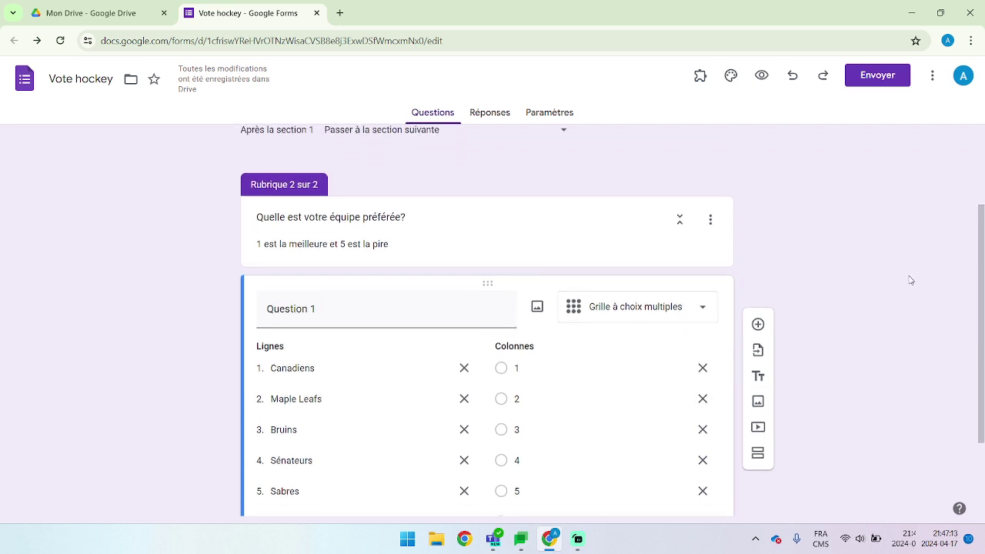
pyautogui.scroll(-2, 910, 280)
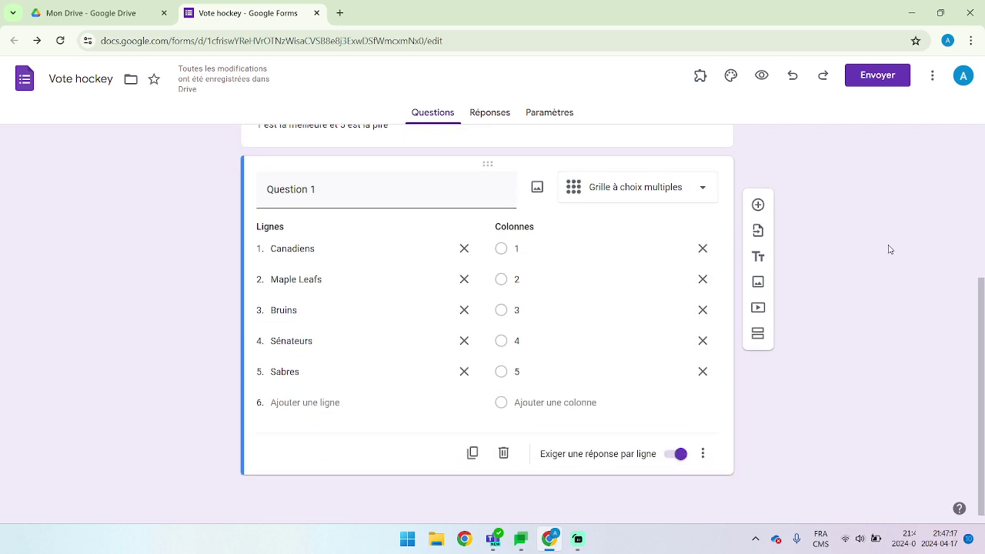
pyautogui.scroll(2, 862, 340)
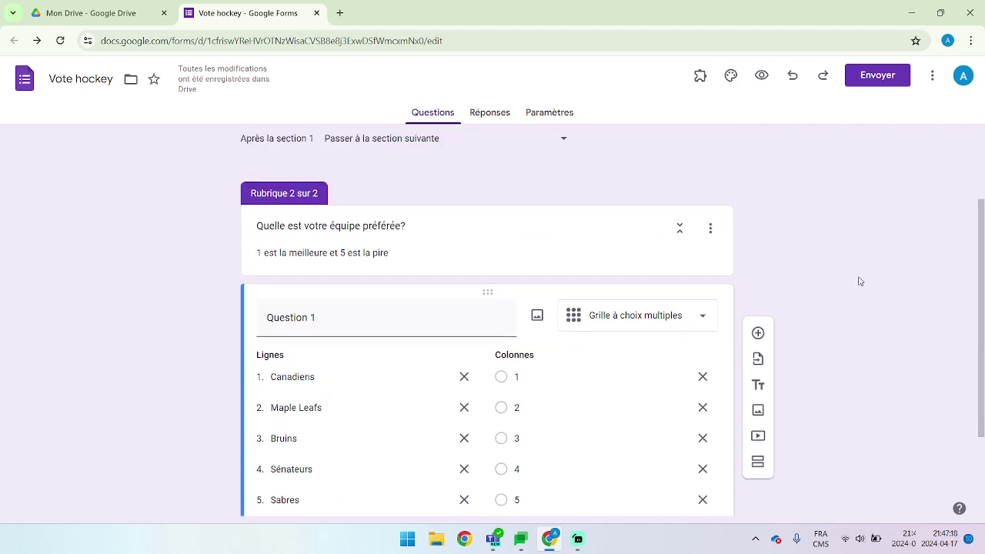
pyautogui.scroll(-2, 858, 280)
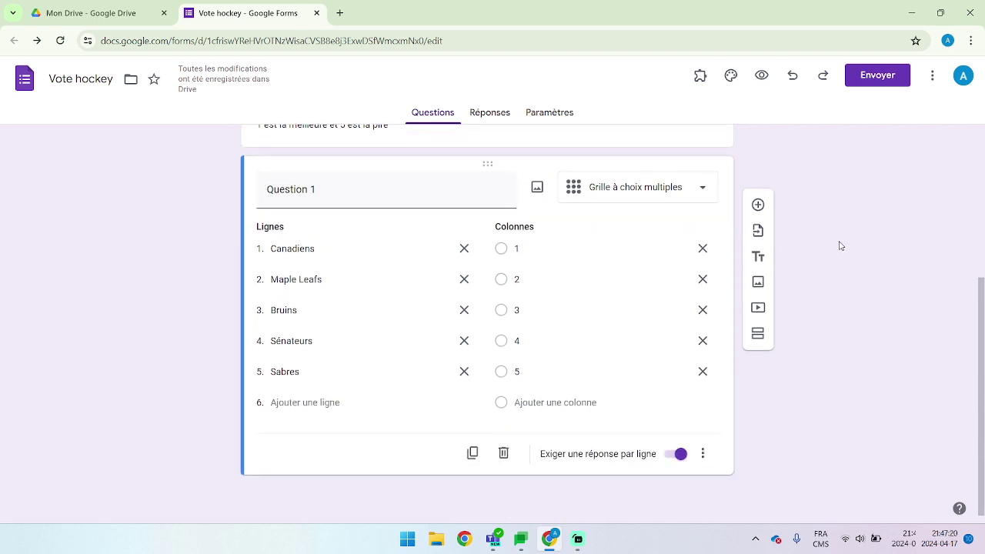
# - Add a third section after Question 1 and title it "Quel est votre joueur préféré?"
pyautogui.click(759, 339)
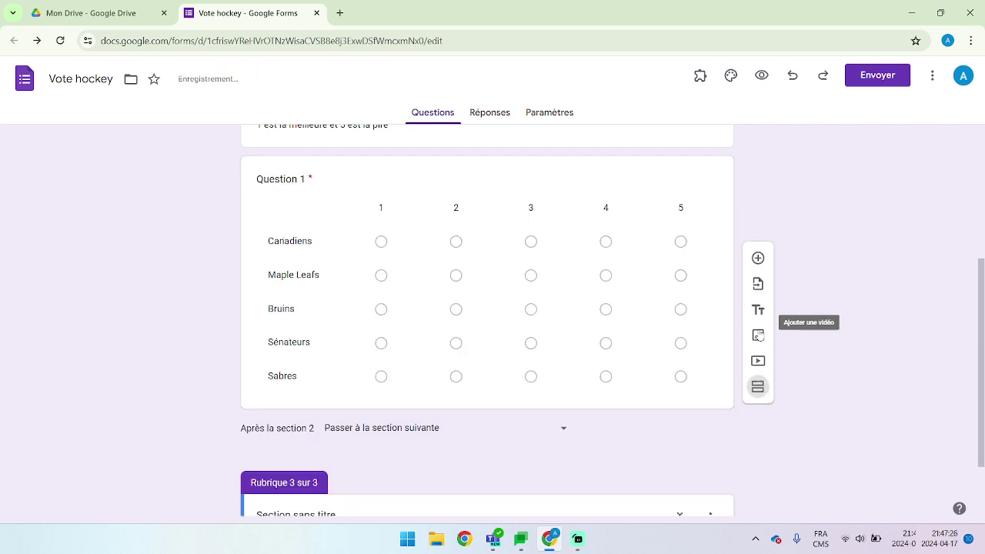
pyautogui.click(303, 425)
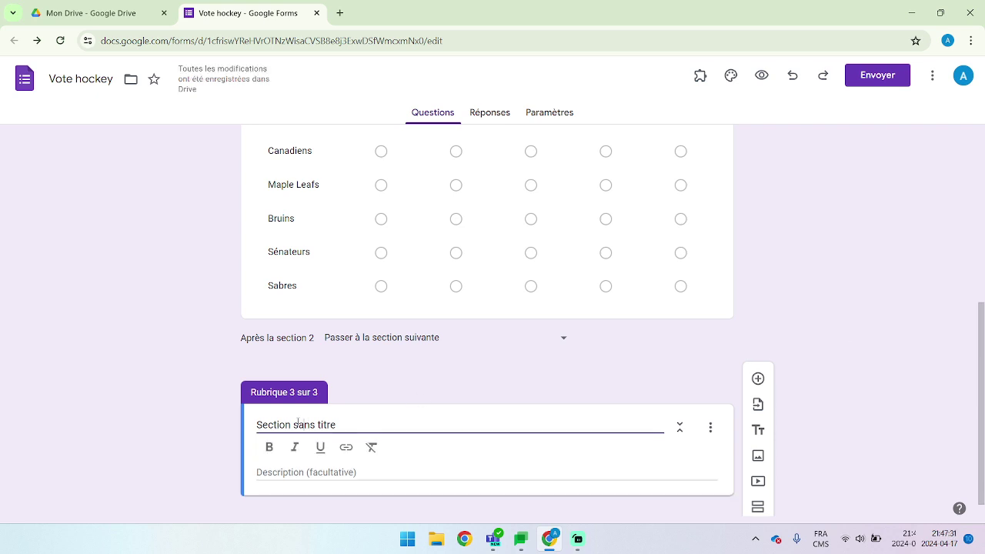
pyautogui.moveTo(336, 425); pyautogui.dragTo(229, 416)
pyautogui.write('Quel')
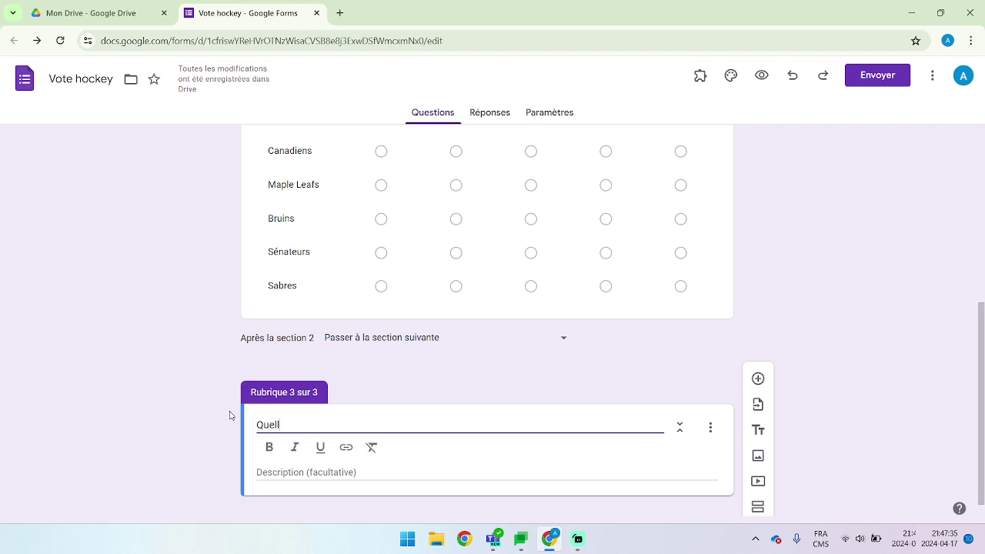
pyautogui.write(' est votre joueyur')
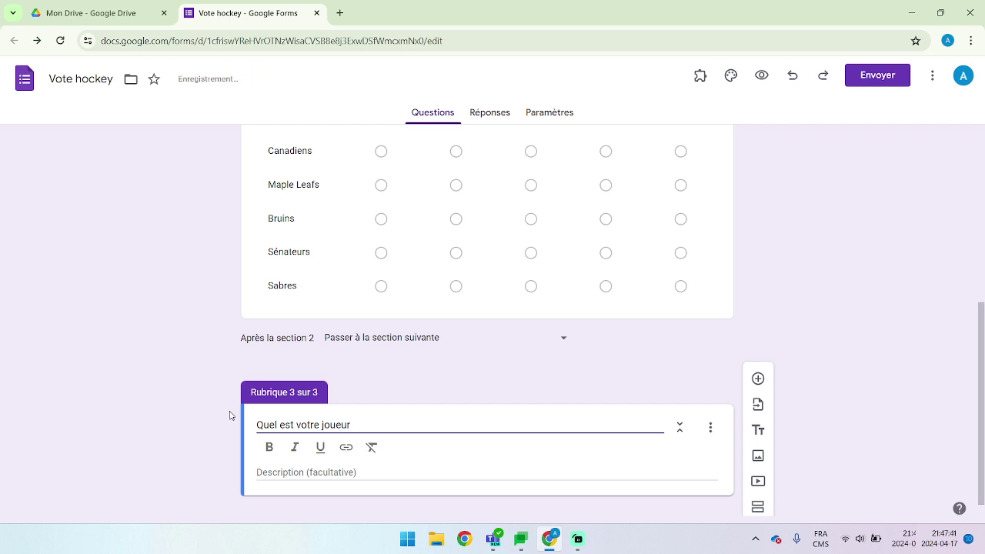
pyautogui.write(' ^préféré')
# - Copy section 2's description into section 3's description and change the worst rank to 8
pyautogui.scroll(5, 365, 326)
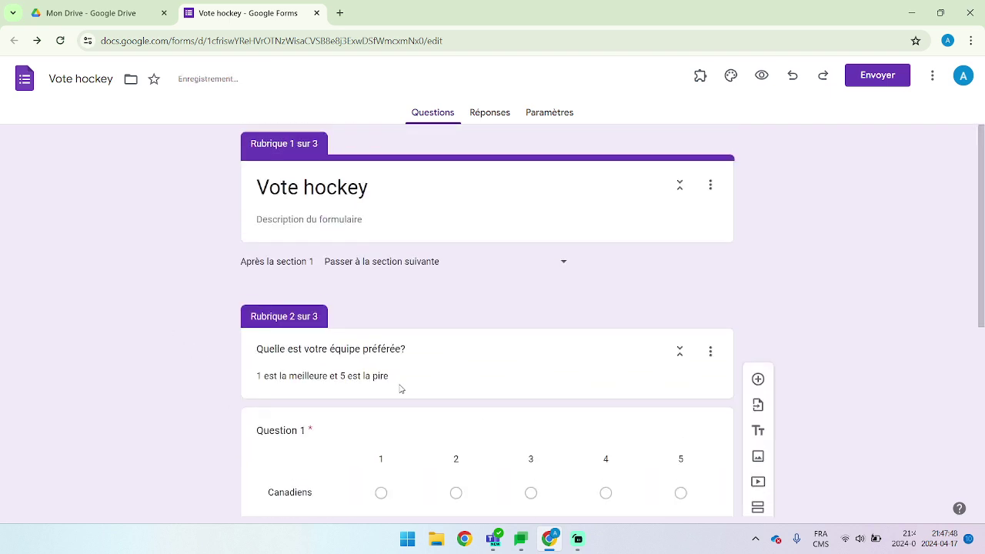
pyautogui.click(401, 389)
pyautogui.hotkey('ctrl', 'c')
pyautogui.scroll(-5, 391, 385)
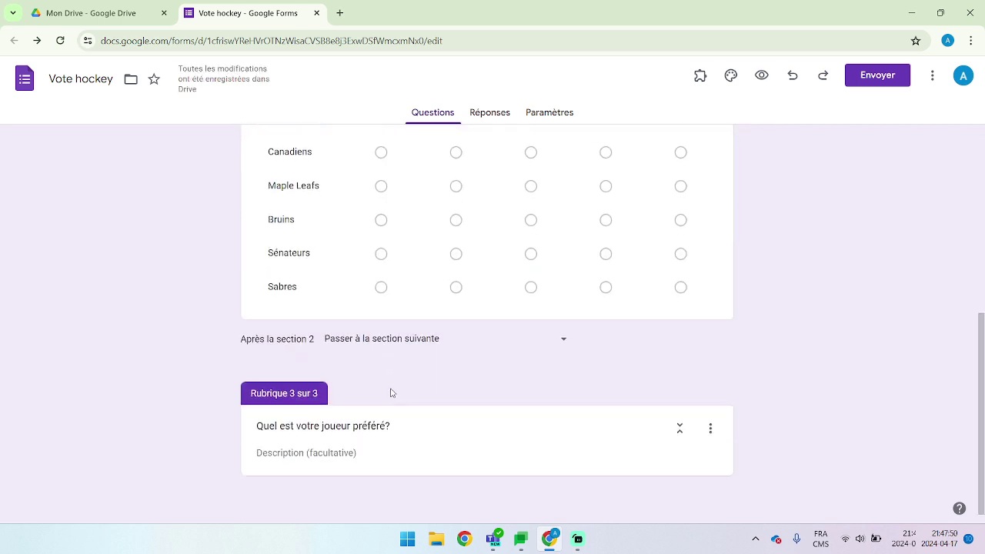
pyautogui.click(293, 454)
pyautogui.hotkey('ctrl', 'v')
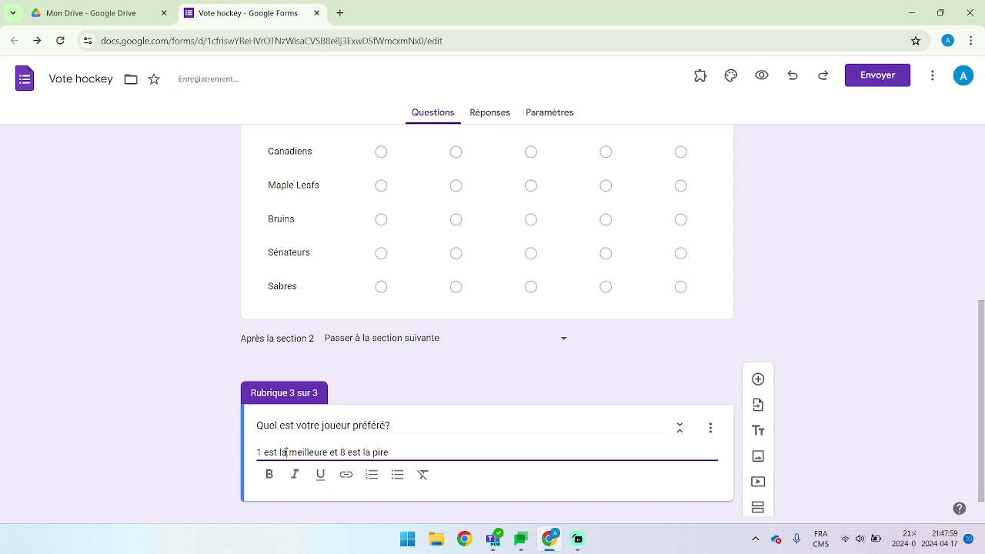
# - Change both "la" to "le" so section 3's description reads "1 est le meilleure et 8 est le pire"
pyautogui.click(287, 452)
pyautogui.press('BackSpace')
pyautogui.write('e')
pyautogui.click(373, 452)
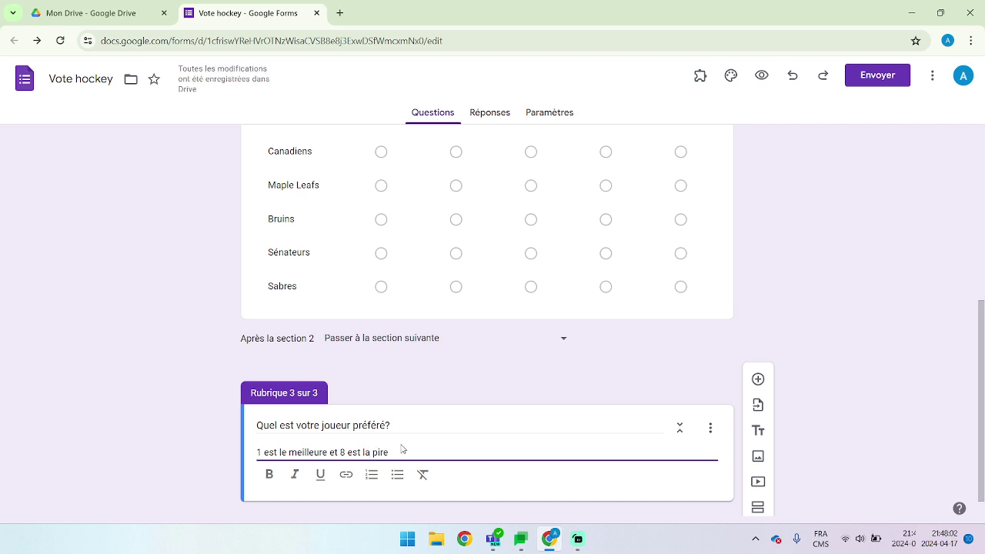
pyautogui.press('BackSpace')
pyautogui.write('e')
# - Add a question titled "Question 2" to section 3 and set its type to Grille à choix multiples
pyautogui.scroll(-1, 385, 424)
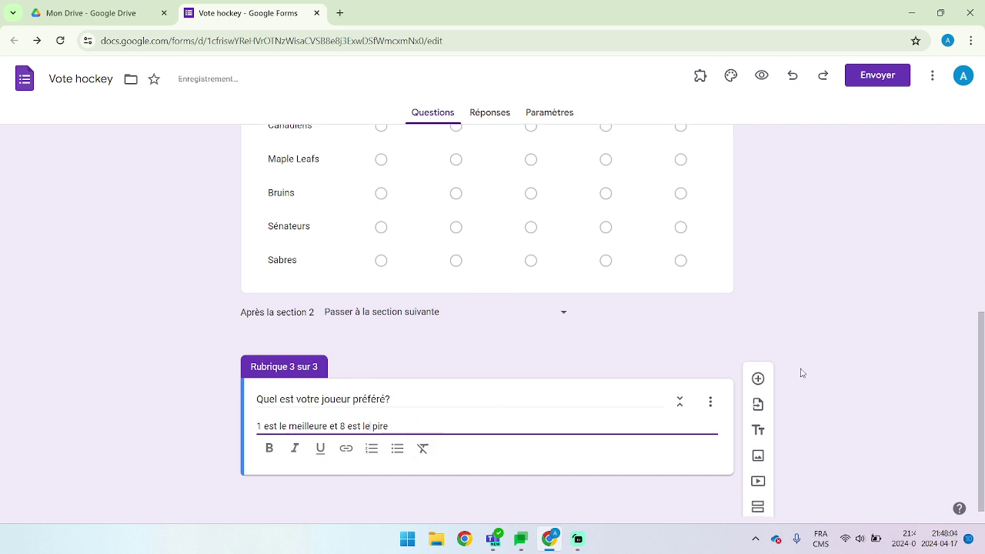
pyautogui.click(758, 379)
pyautogui.write('Question 2')
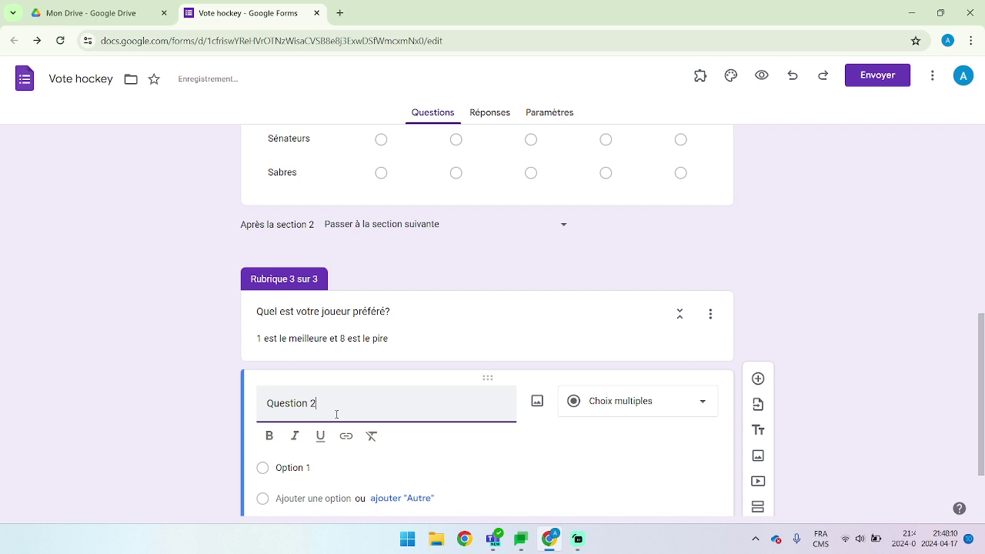
pyautogui.scroll(-1, 306, 415)
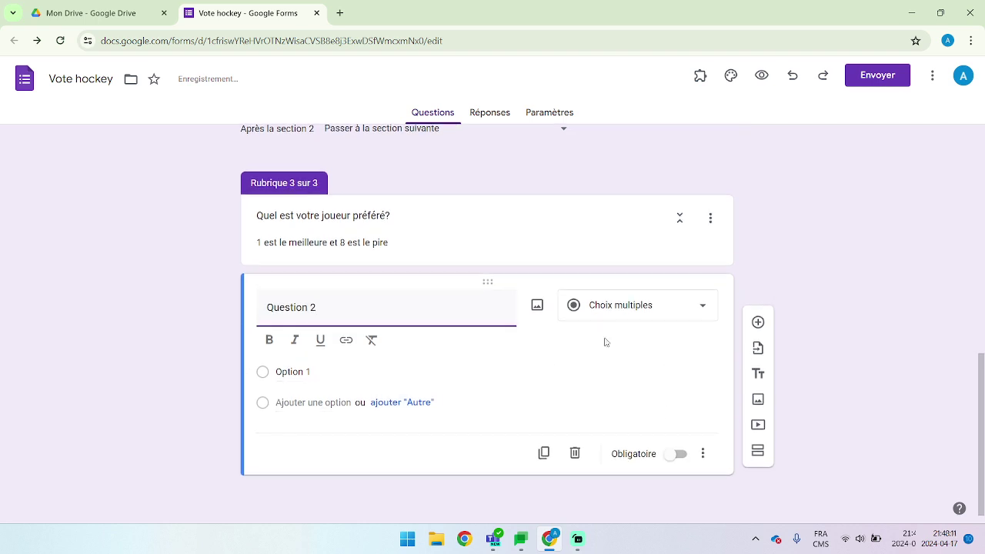
pyautogui.click(634, 314)
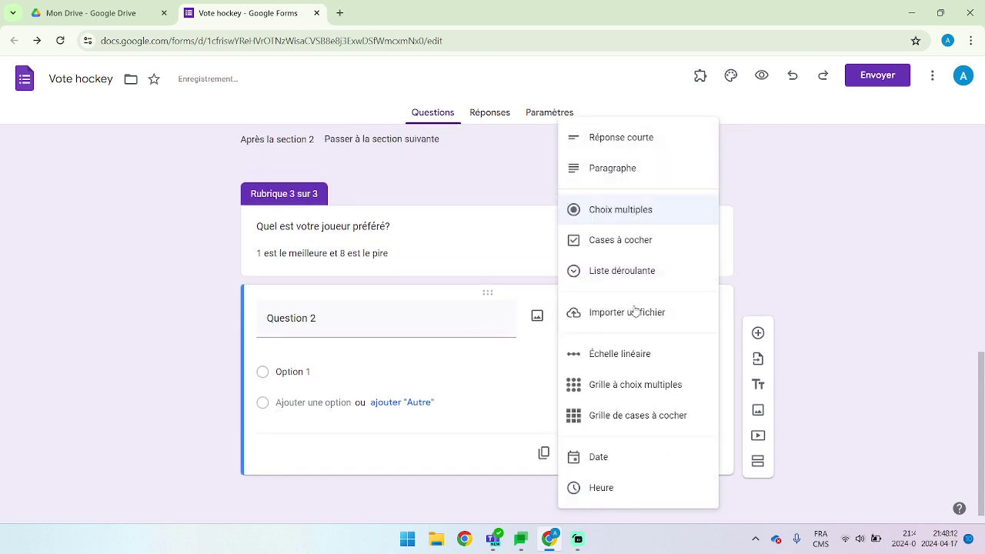
pyautogui.click(626, 392)
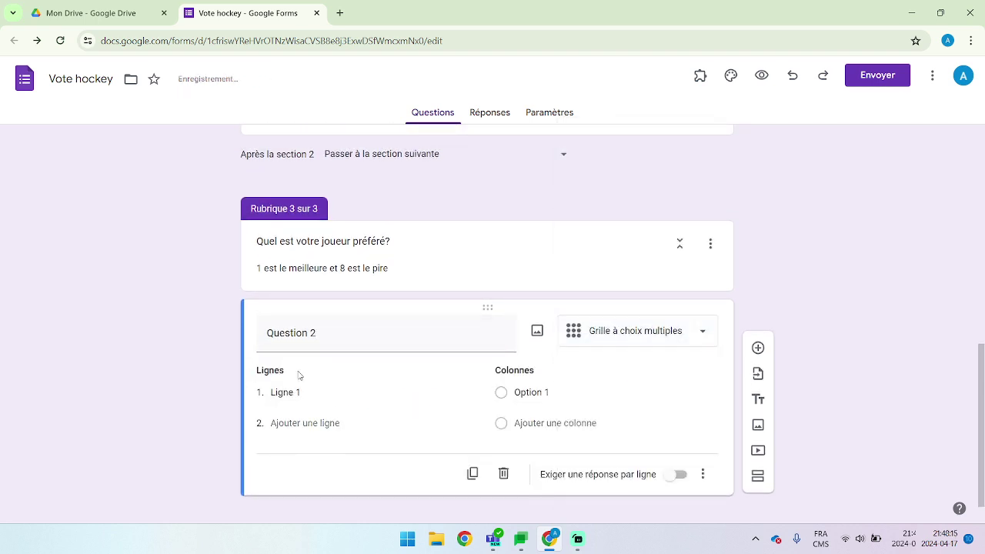
# - Insert the image habs.jpg from Google Drive into Question 2
pyautogui.click(538, 335)
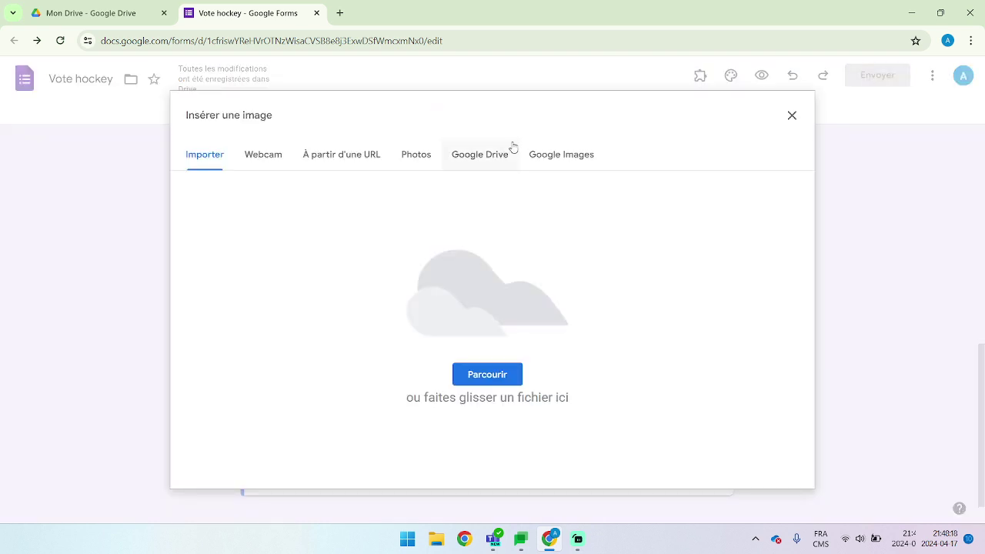
pyautogui.click(489, 155)
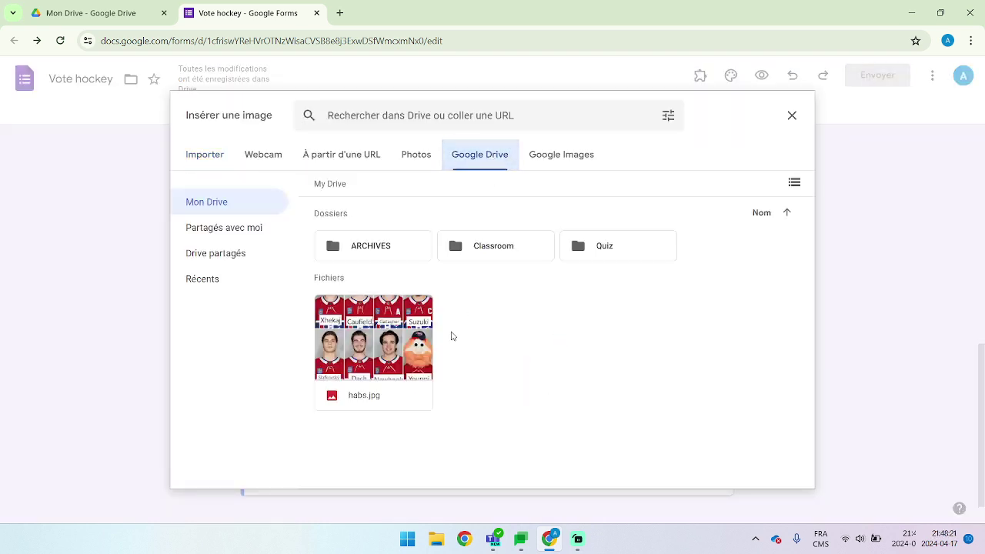
pyautogui.click(382, 352)
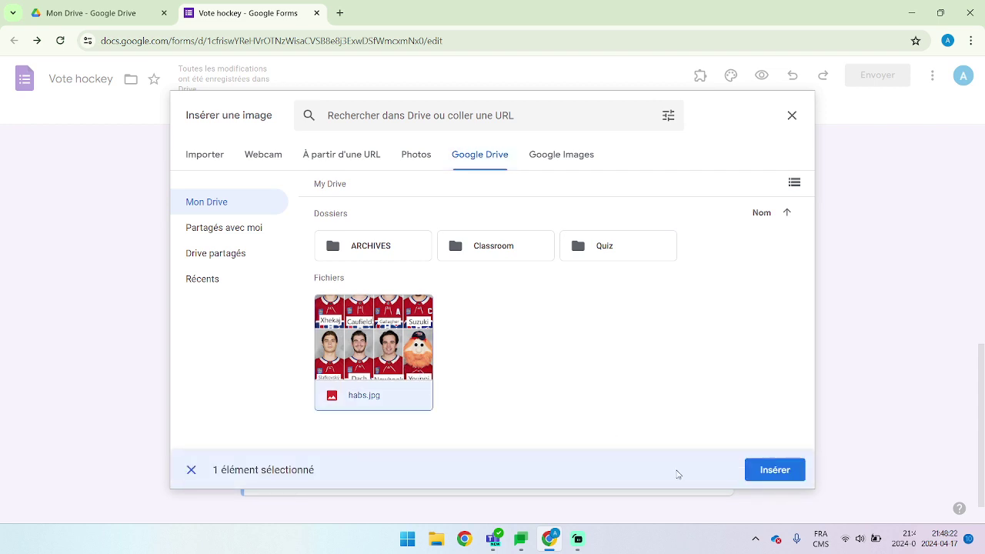
pyautogui.click(763, 473)
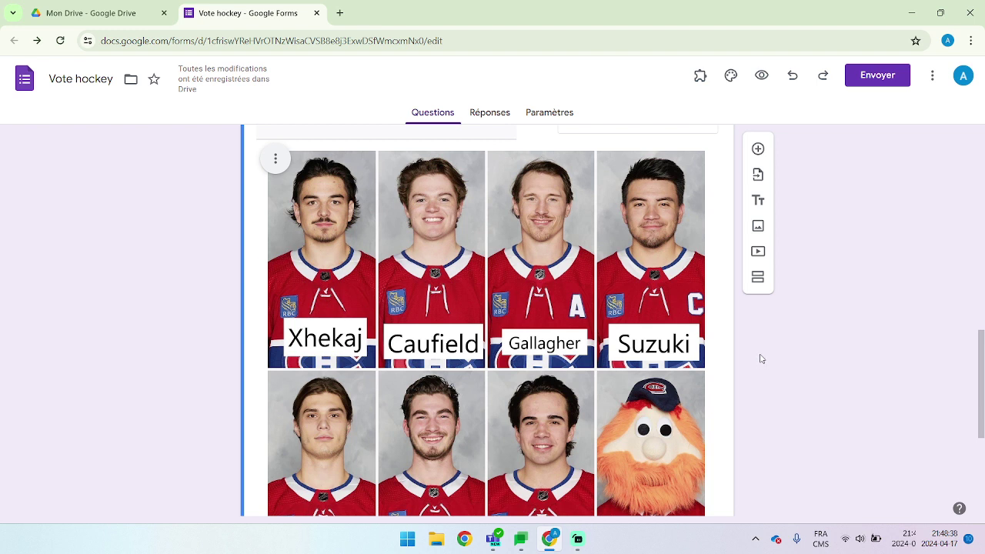
pyautogui.scroll(-1, 761, 356)
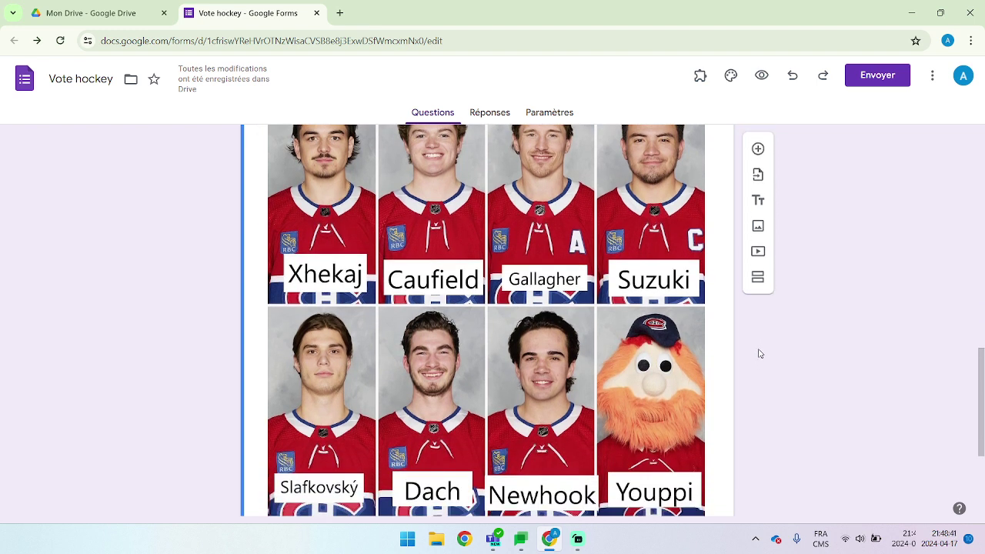
# - Fill in the first four rows of Question 2's grid as Xhekaj, Caufield, Gallagher and Suzuki
pyautogui.scroll(1, 757, 347)
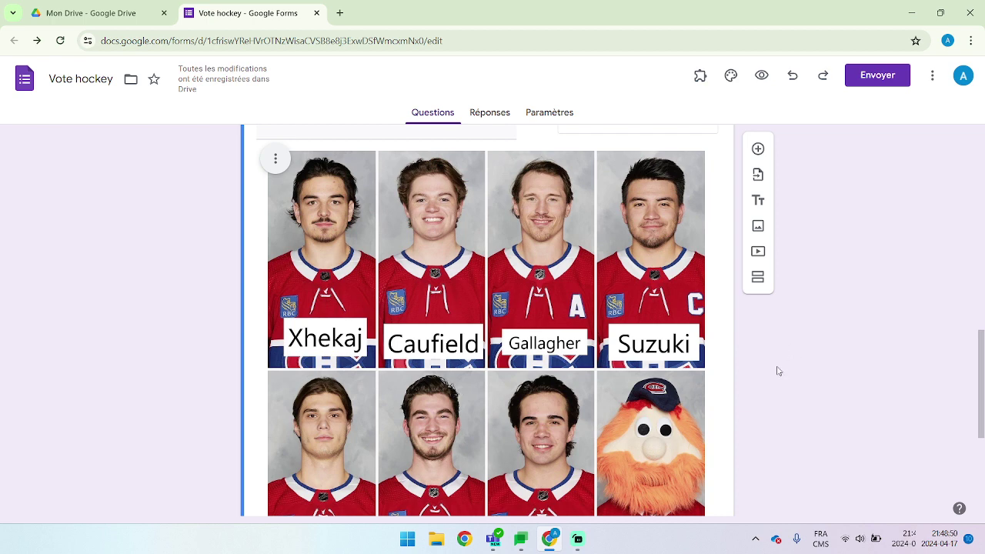
pyautogui.scroll(-5, 777, 371)
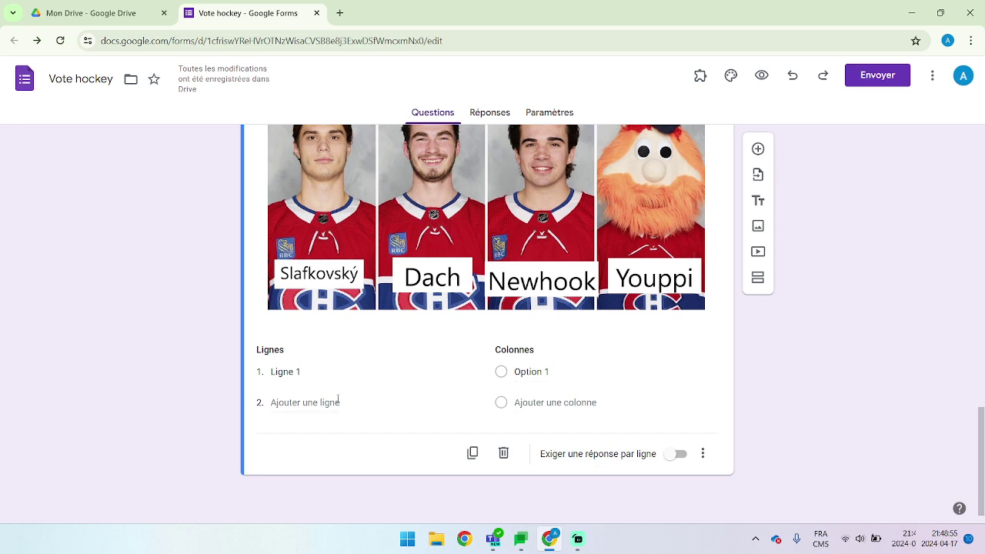
pyautogui.scroll(3, 348, 401)
pyautogui.scroll(-3, 348, 392)
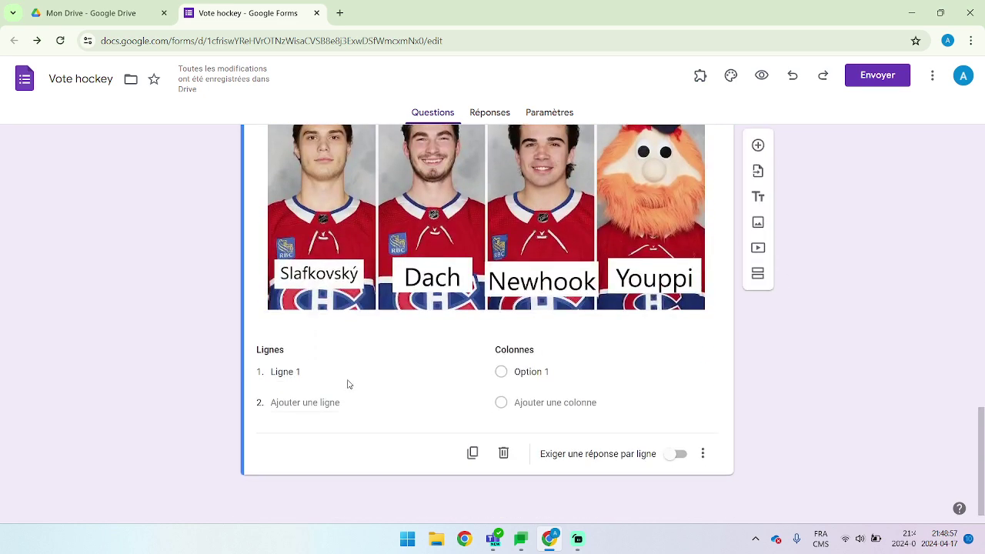
pyautogui.click(305, 375)
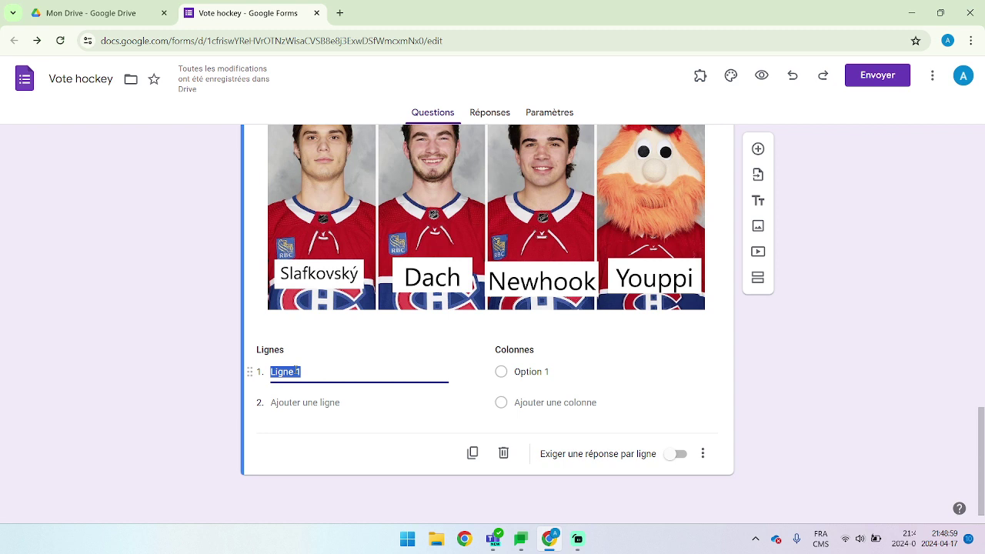
pyautogui.write('Xhekaj')
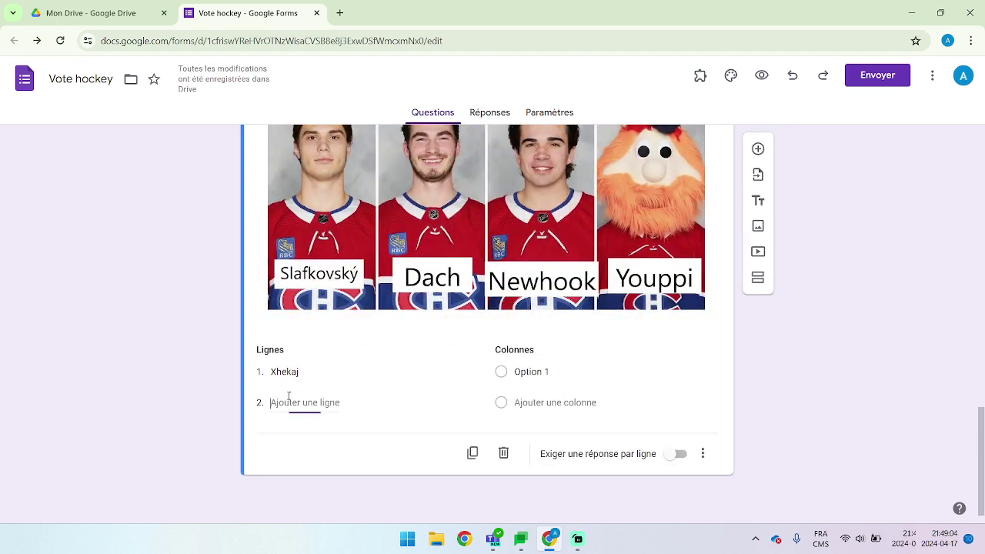
pyautogui.click(289, 402)
pyautogui.write('Cau')
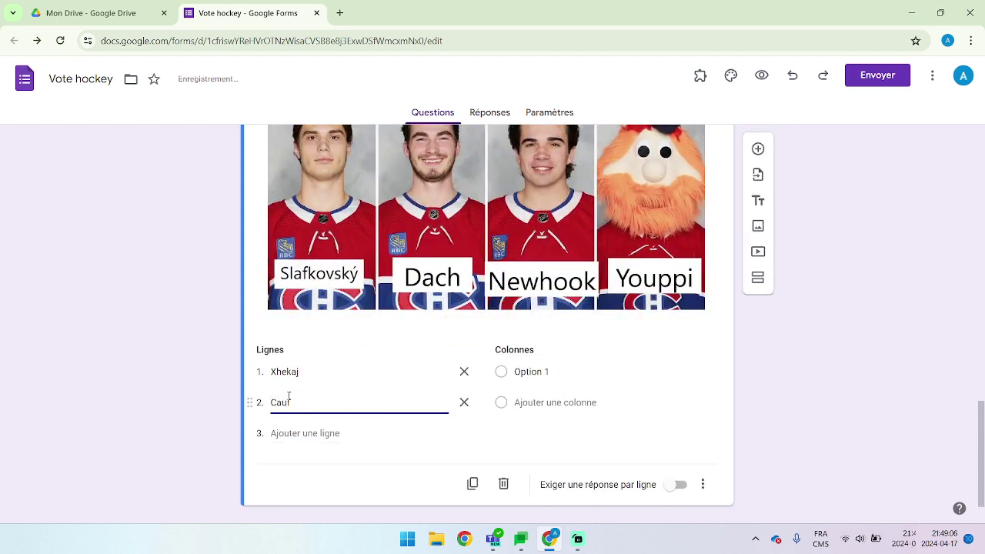
pyautogui.write('field')
pyautogui.press('Return')
pyautogui.write('Gallag')
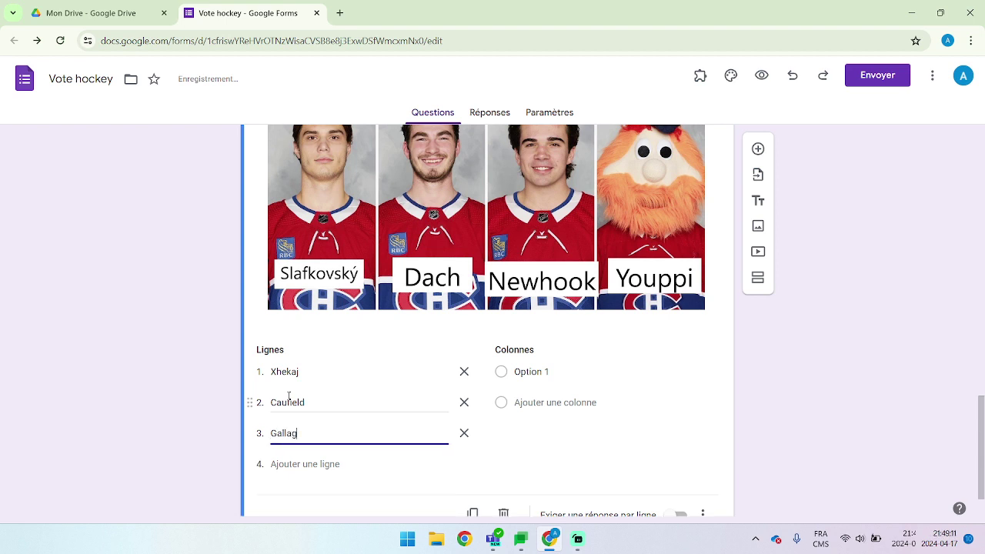
pyautogui.write('her')
pyautogui.press('Return')
pyautogui.write('Suzuki')
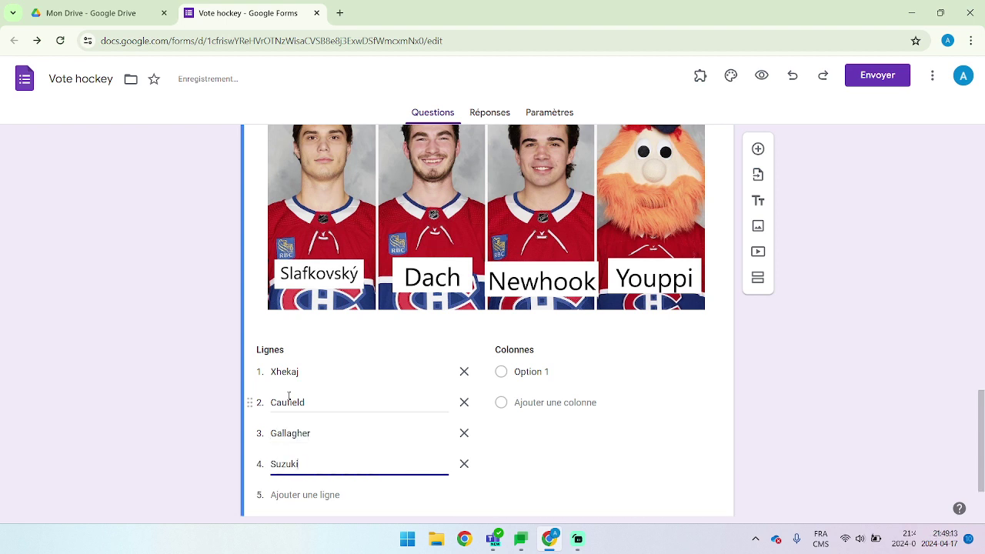
# - Add rows five to eight to Question 2's grid: Slafkovsky, Dach, Newhook and Youppi
pyautogui.press('Return')
pyautogui.write('S')
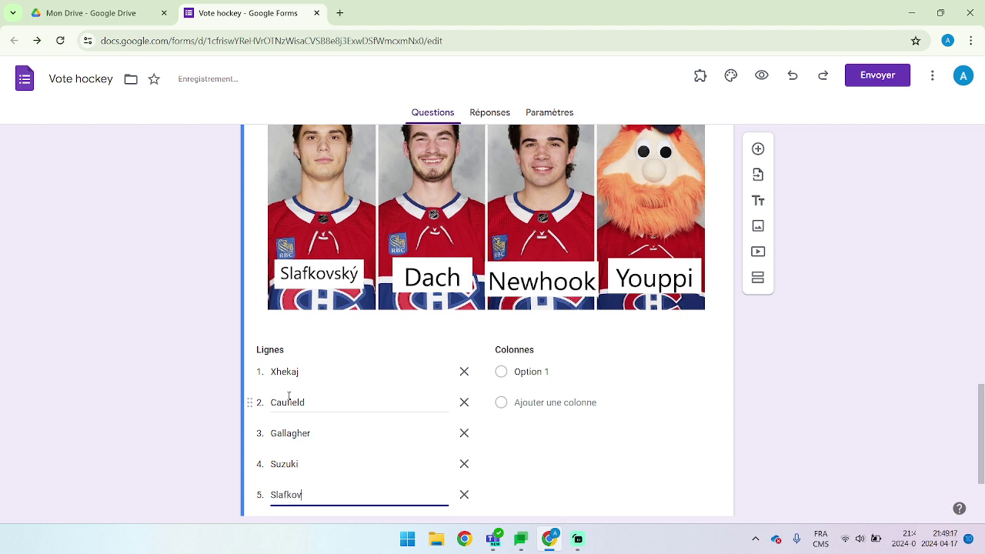
pyautogui.write('lafkovsky')
pyautogui.press('Return')
pyautogui.write('Dac')
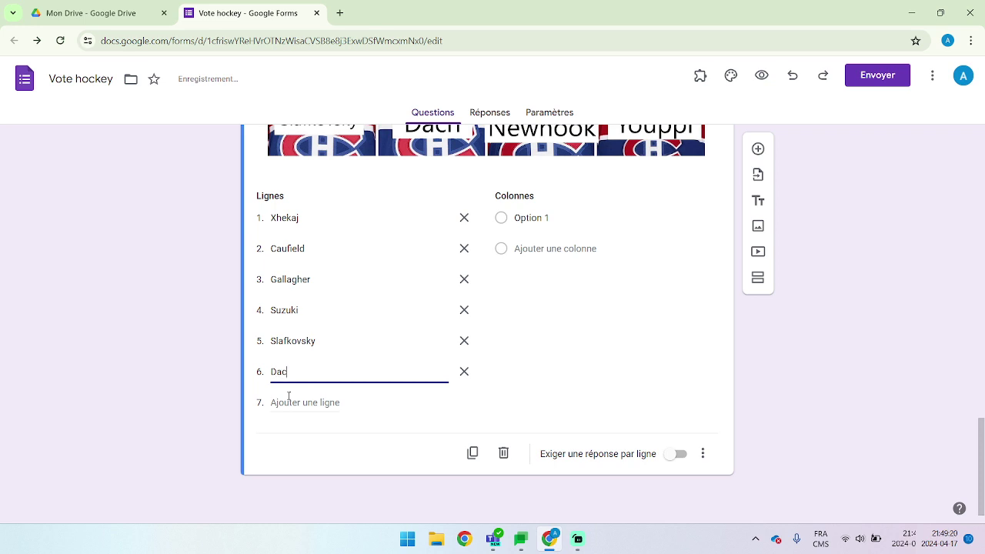
pyautogui.write('h')
pyautogui.press('Return')
pyautogui.write('New')
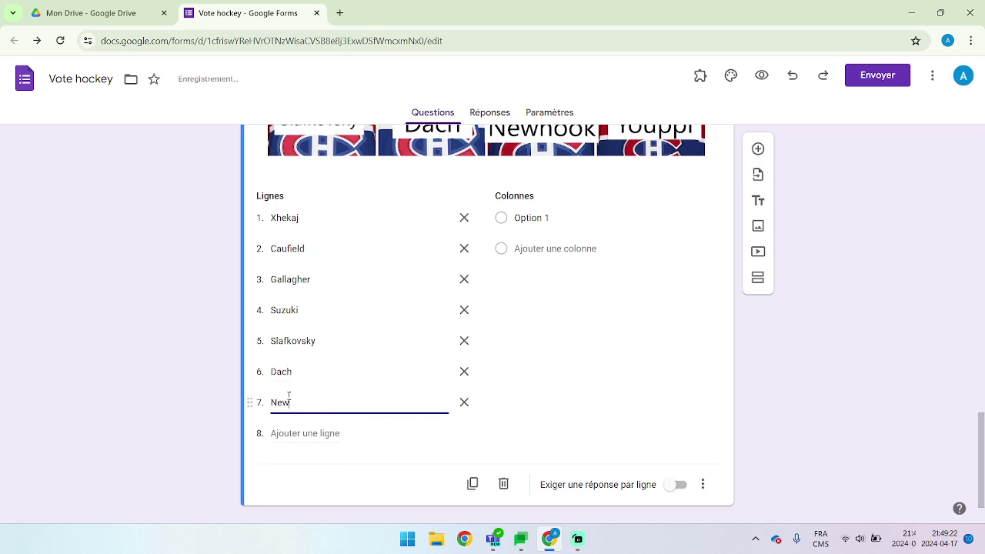
pyautogui.press('Return')
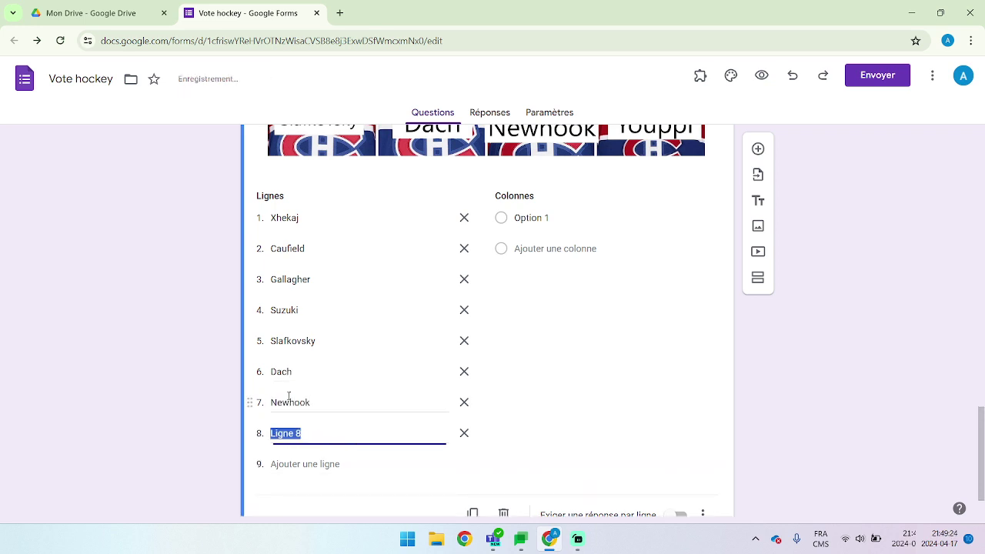
pyautogui.write('Youppi')
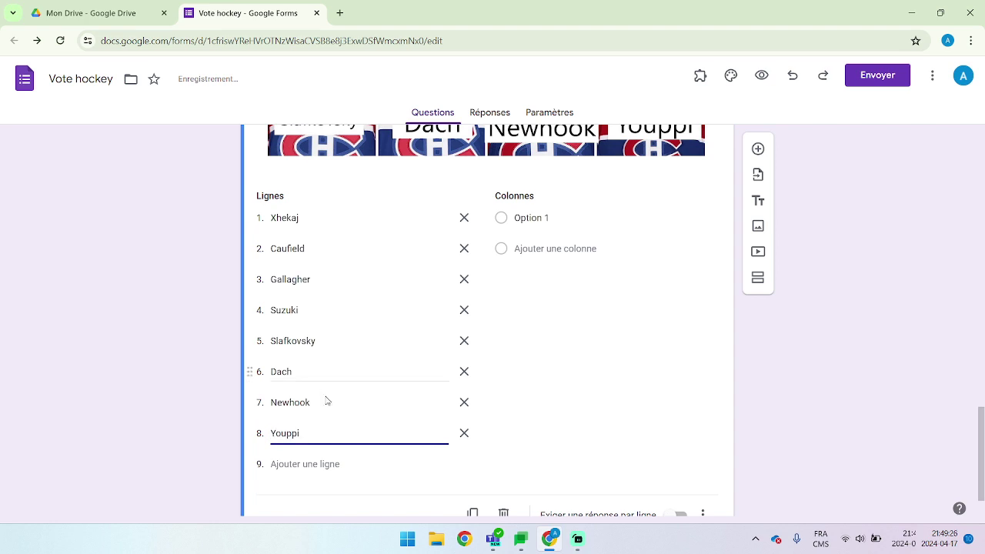
# - Set up eight columns in Question 2's grid, labelled 1 through 8 in order
pyautogui.click(544, 216)
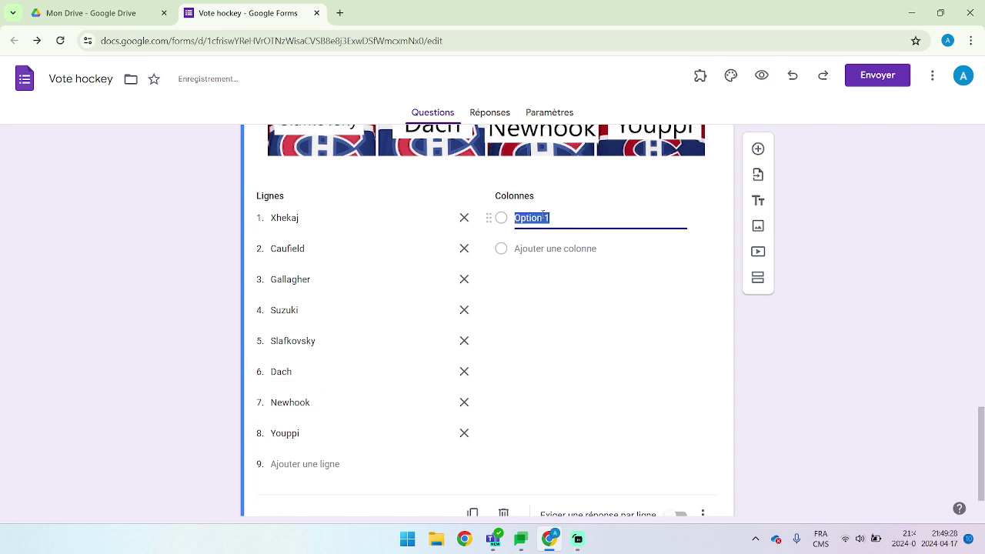
pyautogui.write('1')
pyautogui.press('Return')
pyautogui.write('2')
pyautogui.press('Return')
pyautogui.write('3')
pyautogui.press('Return')
pyautogui.write('4 5')
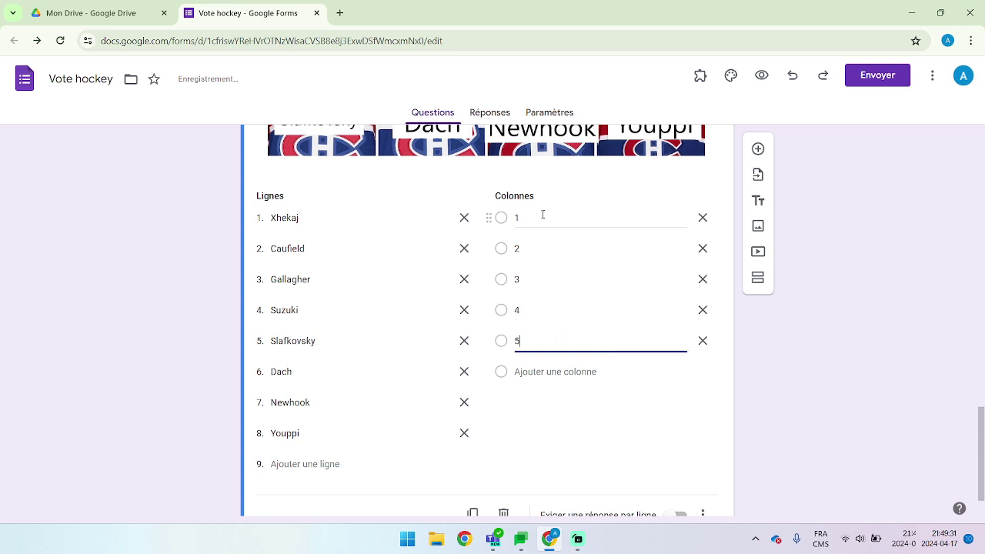
pyautogui.press('Return')
pyautogui.write('6')
pyautogui.press('Return')
pyautogui.write('7')
pyautogui.press('Return')
pyautogui.write('8')
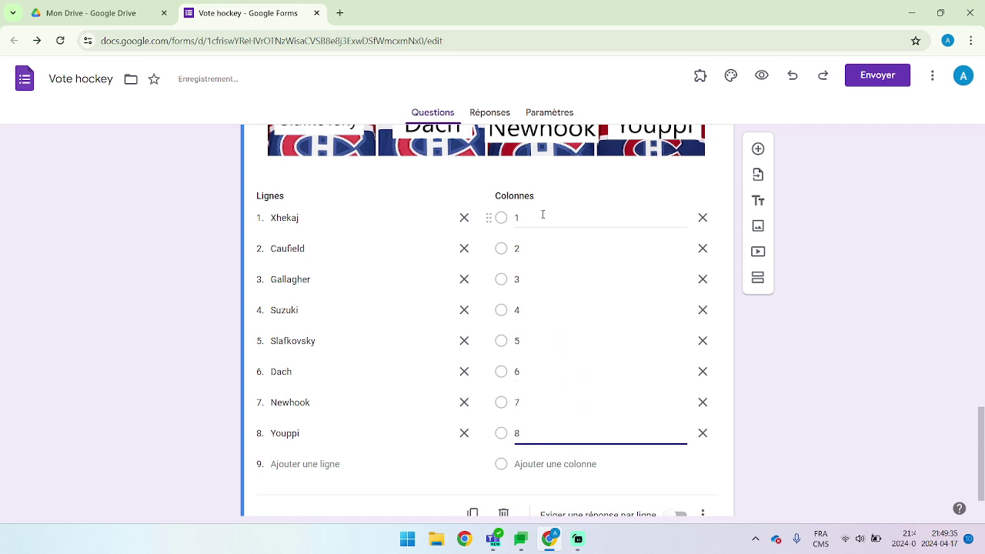
# - Require a response in each row of Question 2 and limit it to one response per column
pyautogui.scroll(-1, 708, 440)
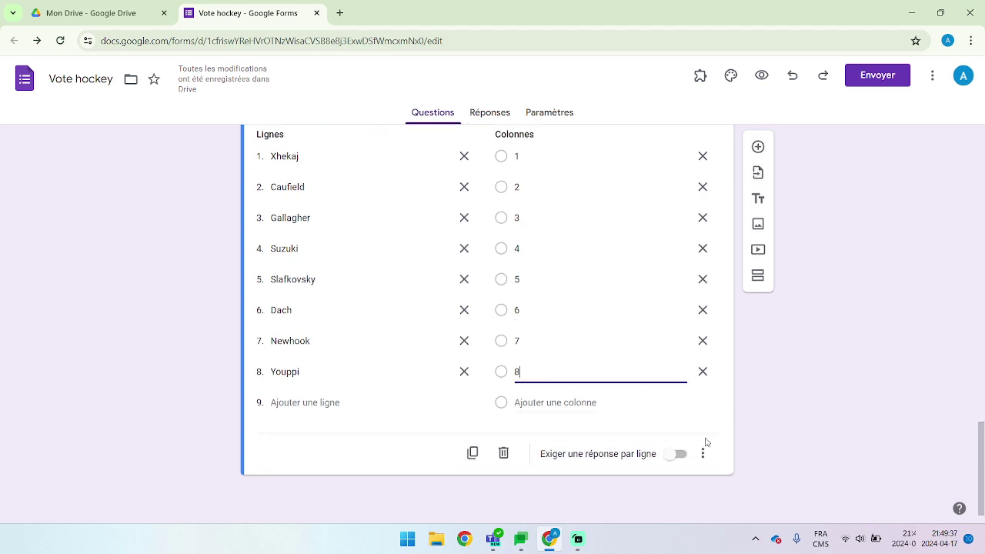
pyautogui.click(681, 456)
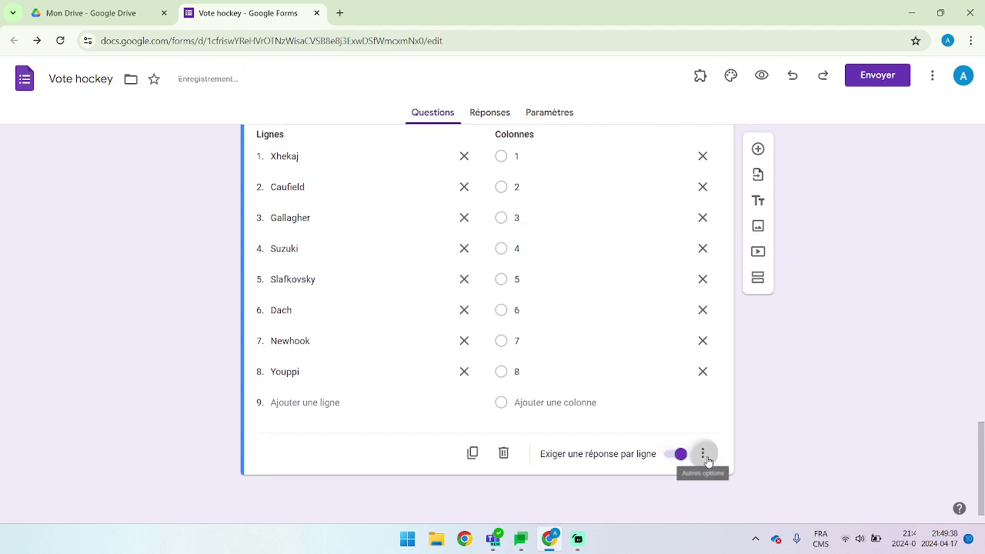
pyautogui.click(703, 453)
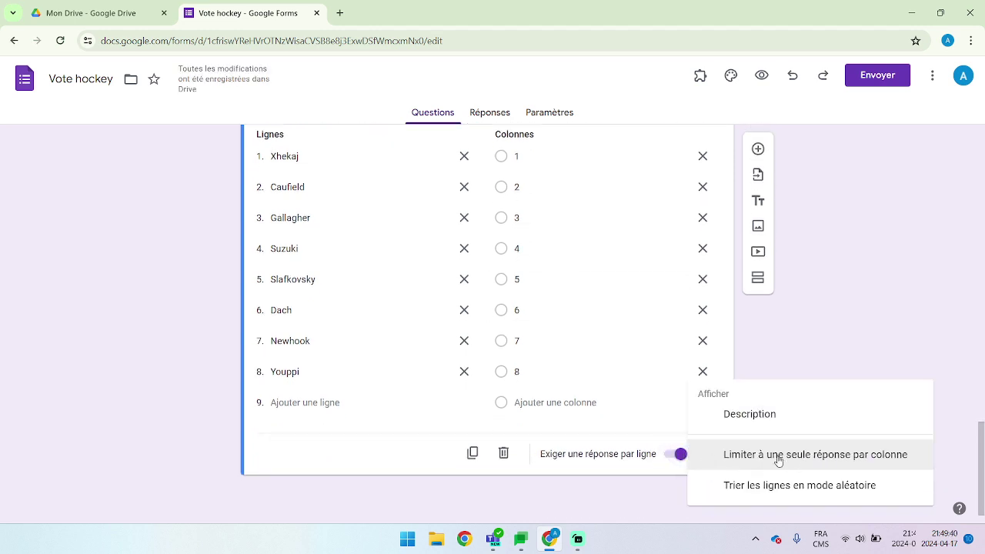
pyautogui.click(778, 459)
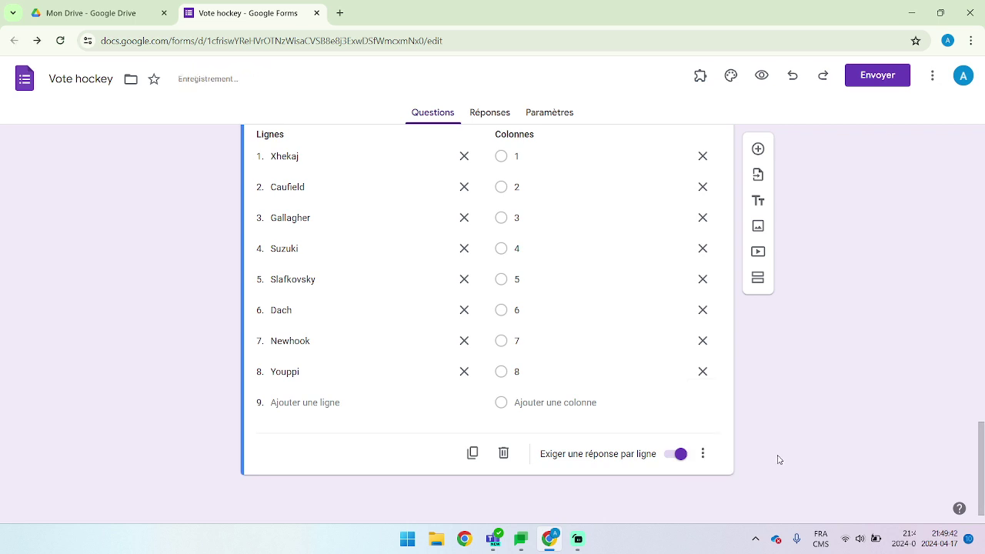
# - Preview the form, go to the team question, rank Sabres 5 and continue to the player section
pyautogui.scroll(4, 778, 458)
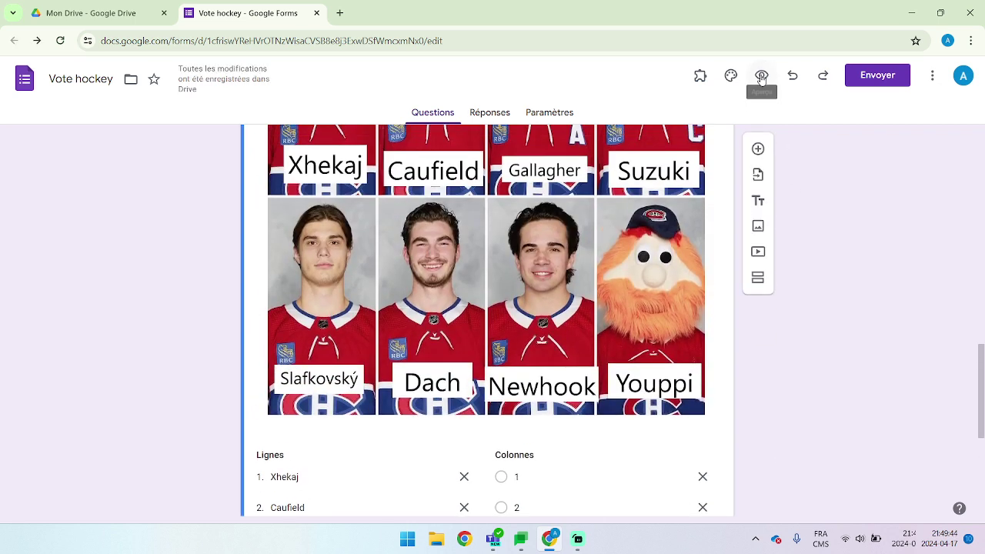
pyautogui.click(761, 77)
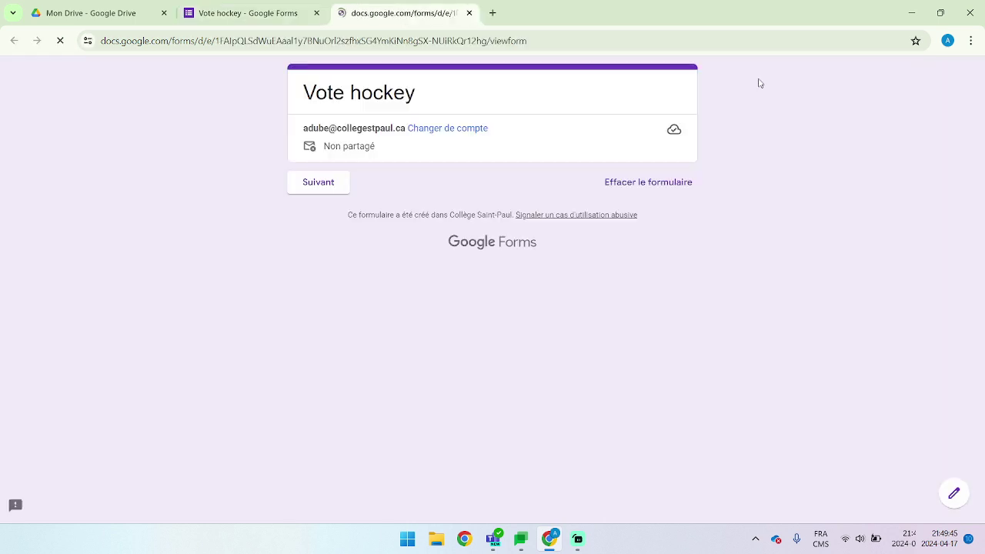
pyautogui.click(332, 183)
pyautogui.scroll(-1, 340, 189)
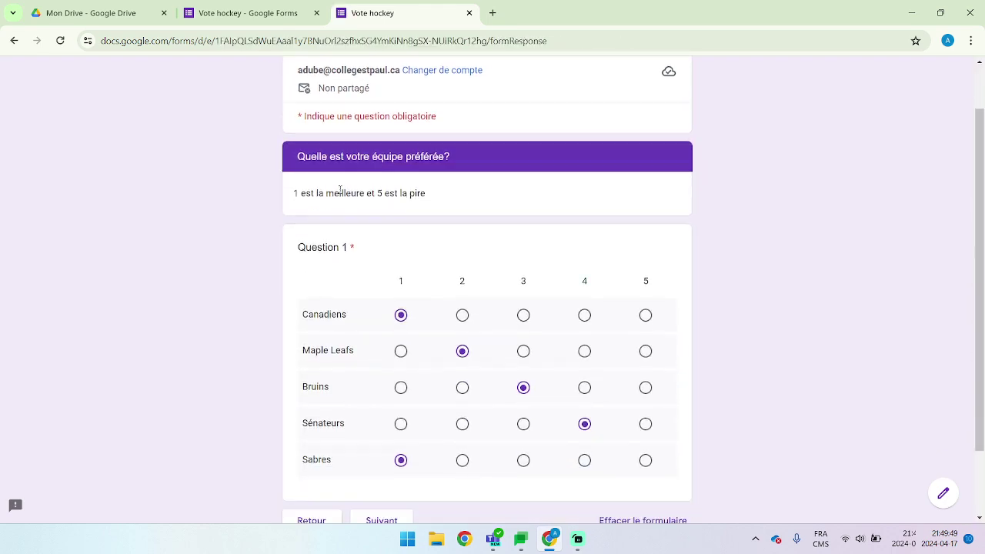
pyautogui.scroll(-1, 339, 189)
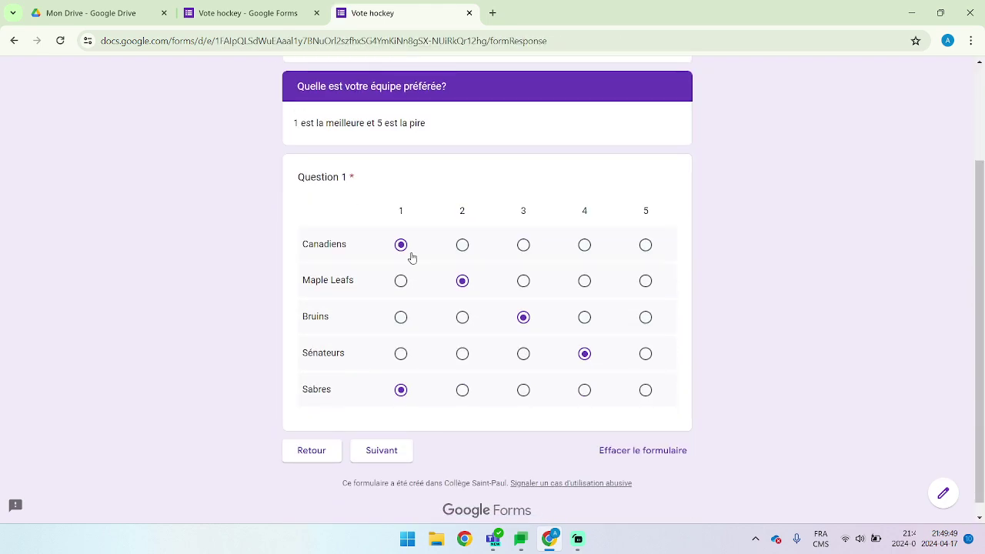
pyautogui.click(646, 391)
pyautogui.click(377, 453)
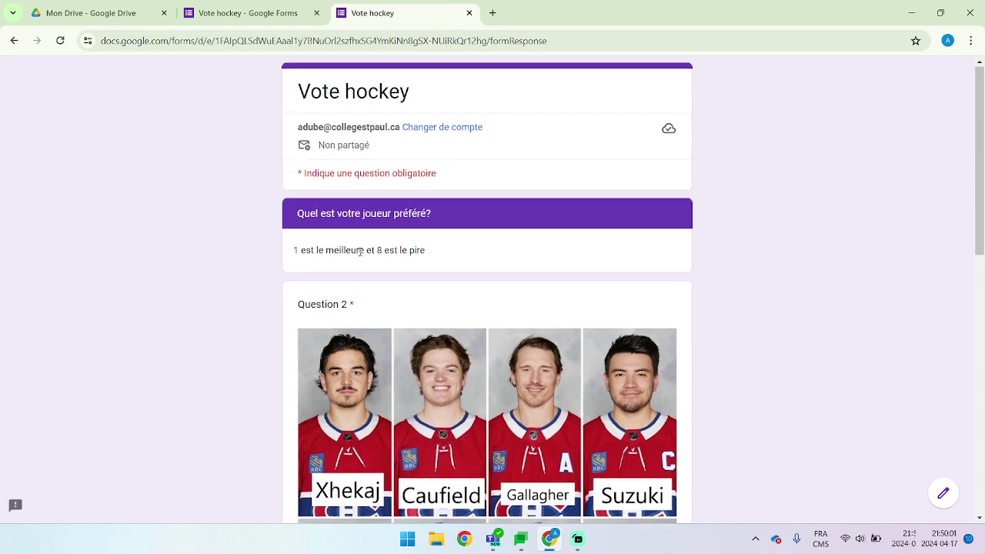
# - Rank the eight players 1 to 8 in listed order, from Xhekaj to Youppi, and submit the test response
pyautogui.scroll(-5, 354, 261)
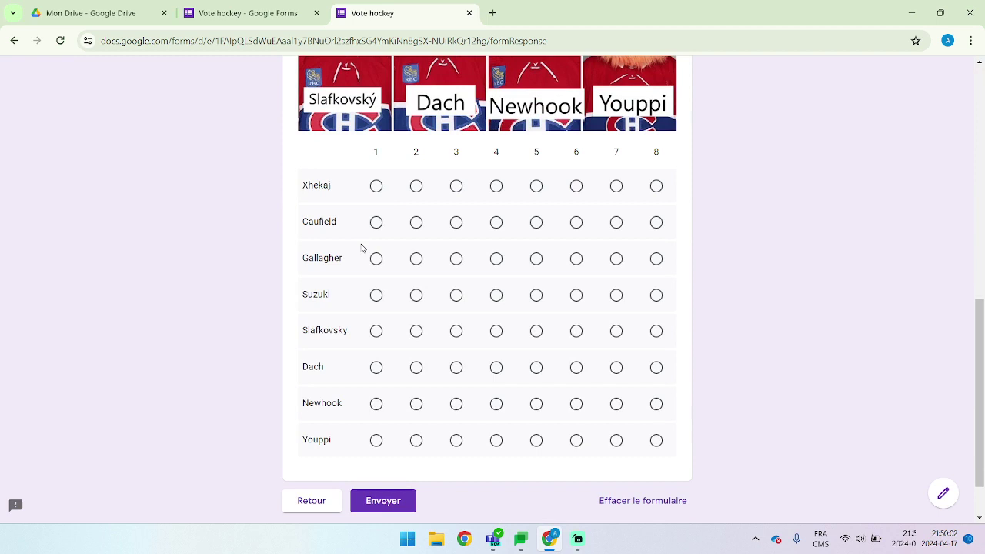
pyautogui.click(375, 189)
pyautogui.click(416, 224)
pyautogui.click(457, 260)
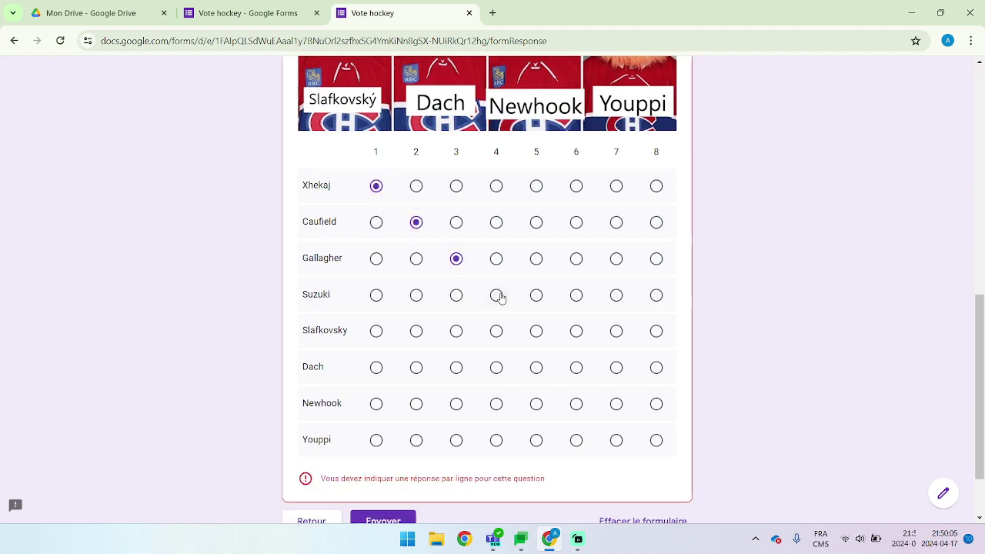
pyautogui.click(497, 296)
pyautogui.click(538, 332)
pyautogui.click(576, 369)
pyautogui.click(615, 404)
pyautogui.click(655, 440)
pyautogui.scroll(-1, 701, 344)
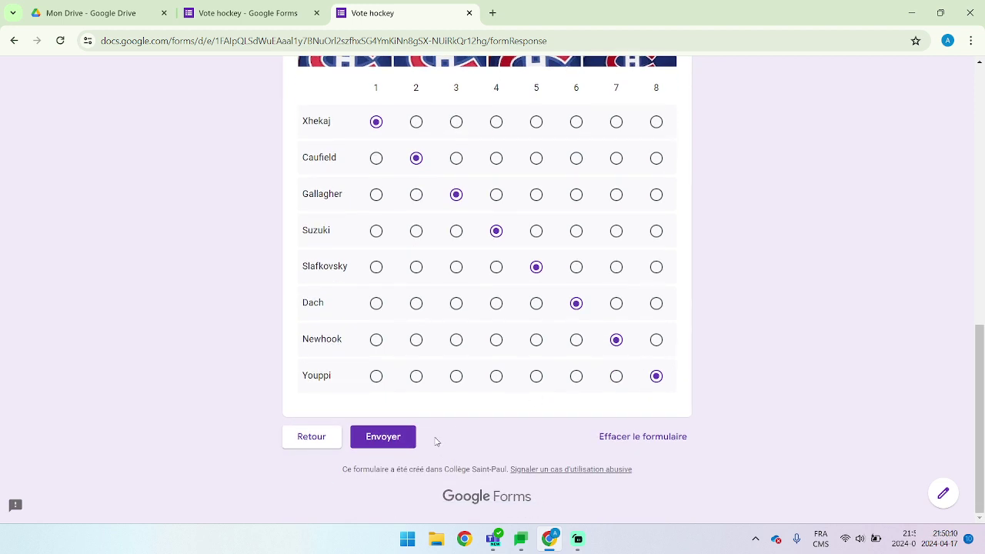
pyautogui.click(374, 435)
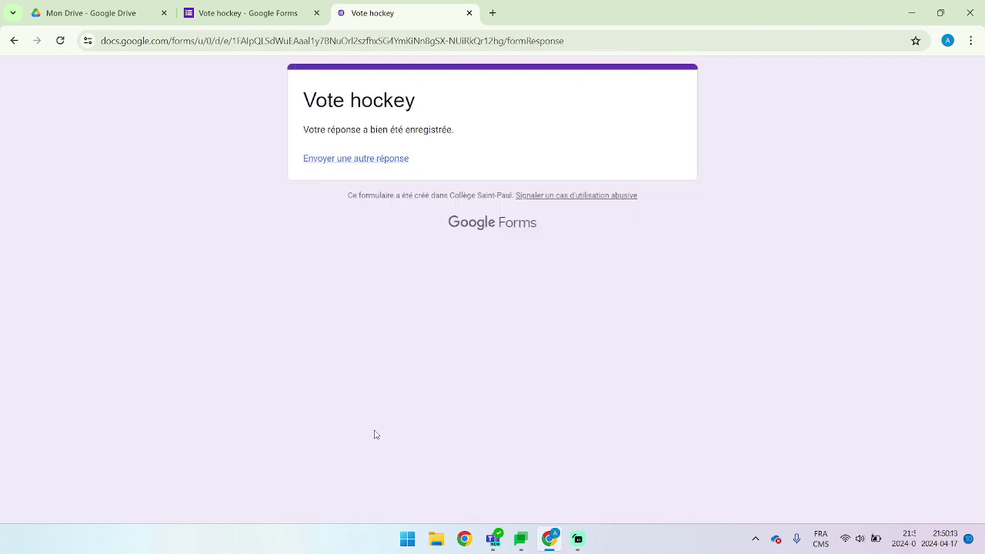
# - Return to the form editor and view the summary of responses
pyautogui.click(256, 23)
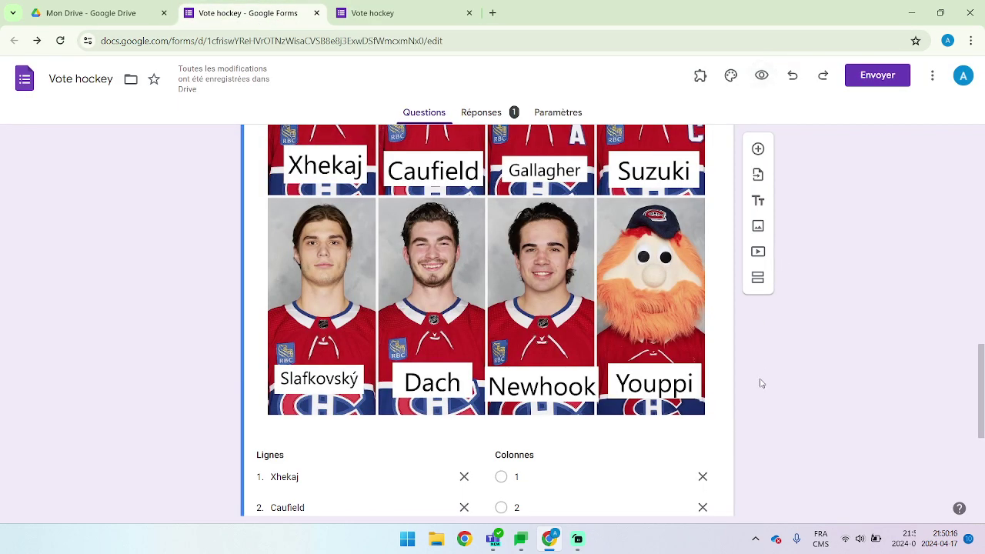
pyautogui.scroll(10, 760, 378)
pyautogui.scroll(3, 761, 379)
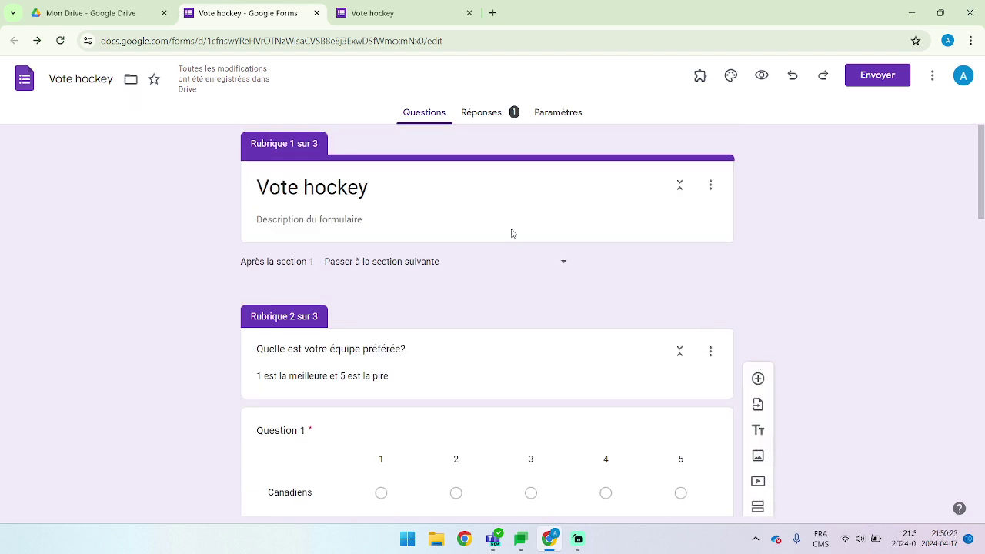
pyautogui.click(491, 115)
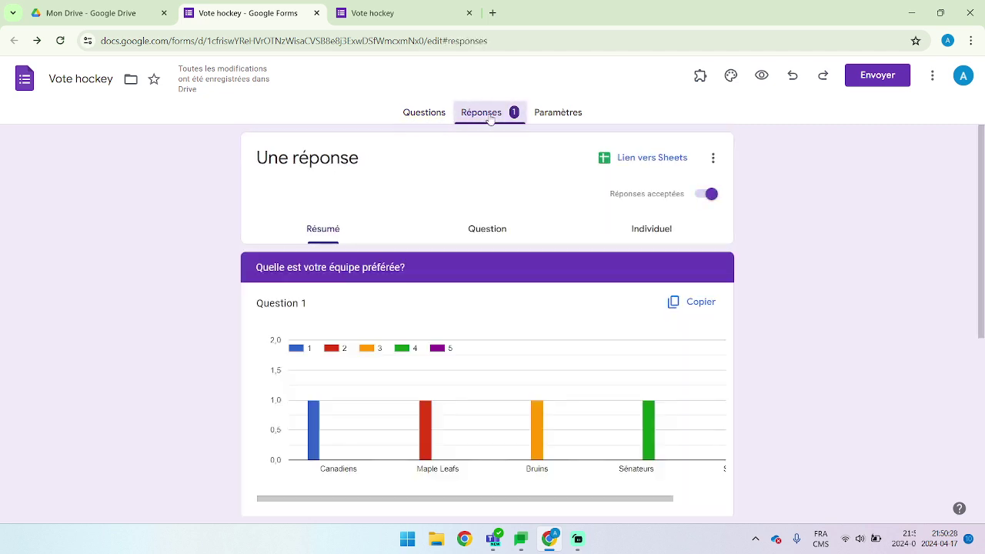
# - Link the responses to a new spreadsheet named "Vote hockey (réponses)" and select its Question 1 [Canadiens] header cell
pyautogui.click(654, 159)
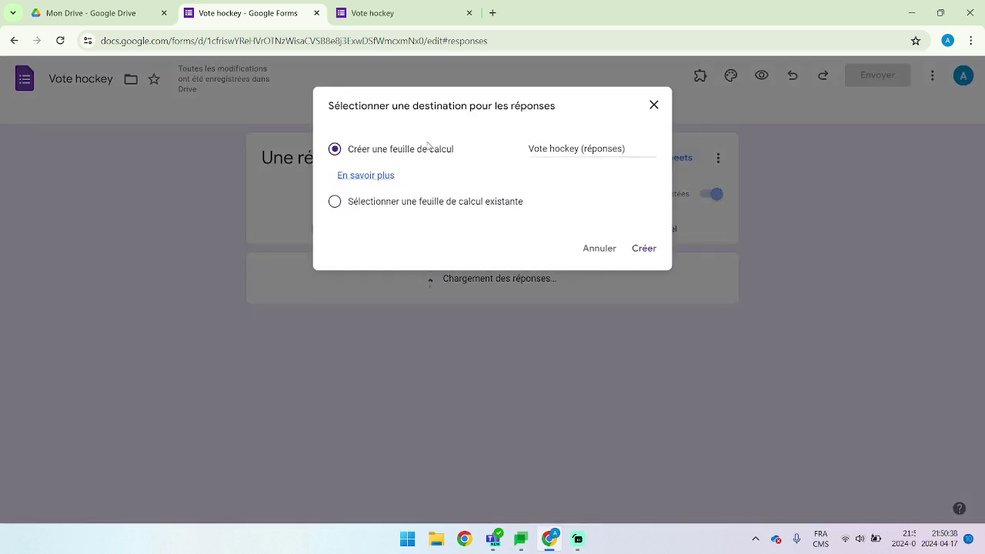
pyautogui.click(645, 250)
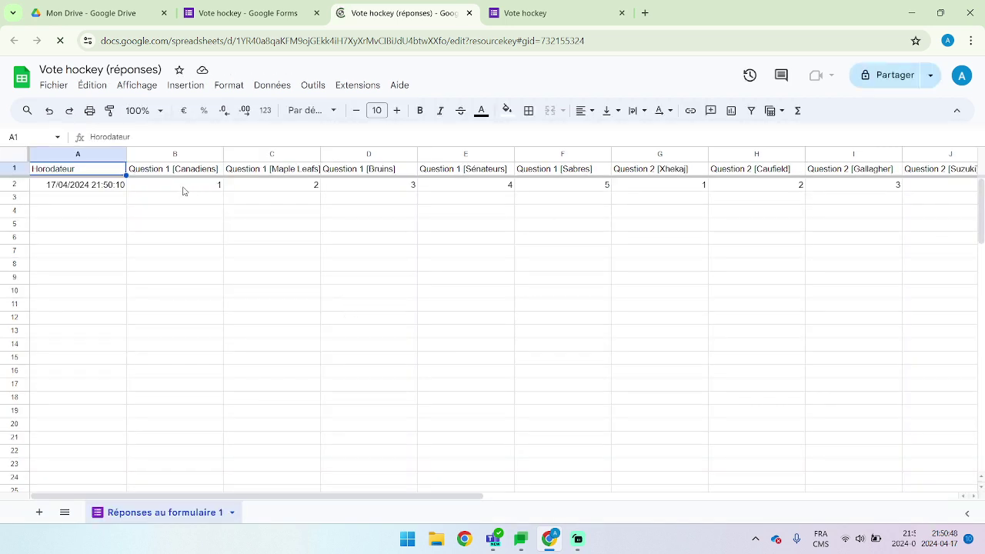
pyautogui.click(161, 172)
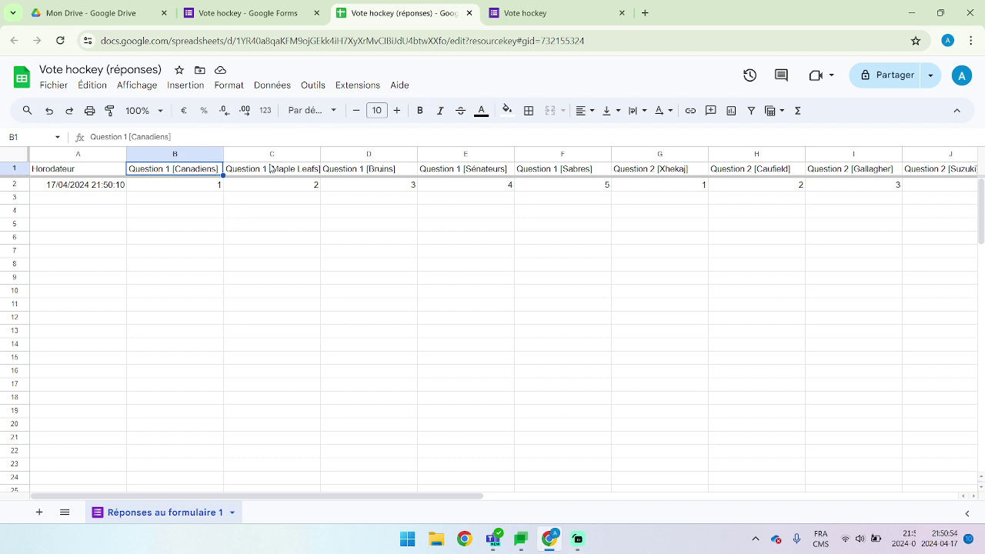
# - Examine the Question 2 column headers one by one, from [Xhekaj] through the last player, [Youppi]
pyautogui.click(650, 168)
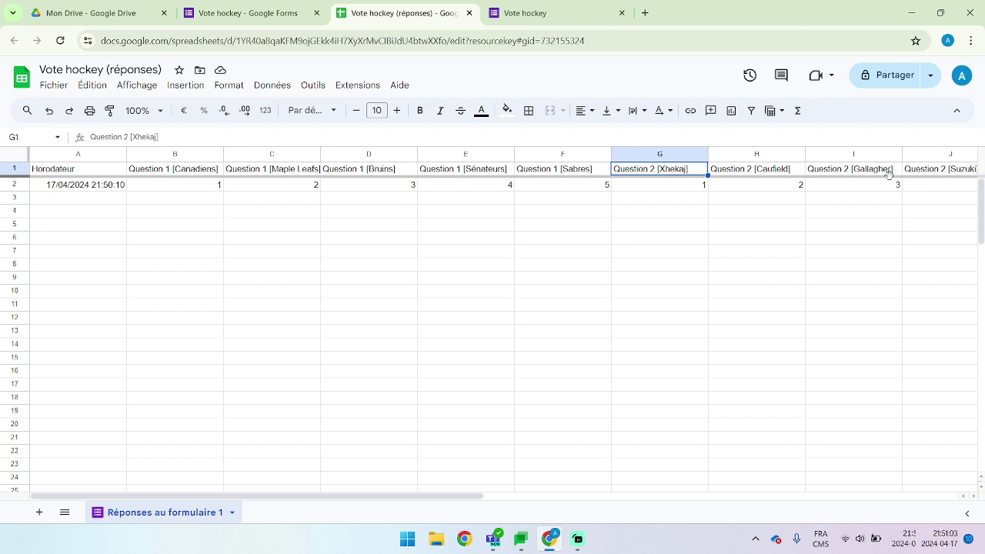
pyautogui.press('Right')
pyautogui.press('Right')
pyautogui.press('Right')
pyautogui.press('Right')
pyautogui.press('Right')
pyautogui.press('Right')
pyautogui.press('Right')
pyautogui.press('Right')
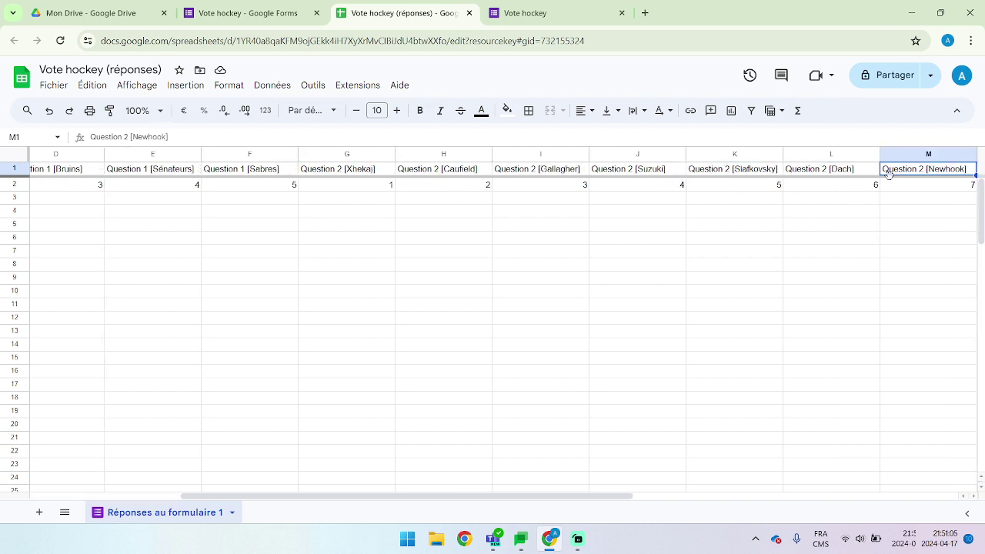
pyautogui.press('Right')
# - Go back through the header row from the last player column to the Question 1 [Bruins] header
pyautogui.press('Left')
pyautogui.press('Left')
pyautogui.press('Left')
pyautogui.press('Left')
pyautogui.press('Left')
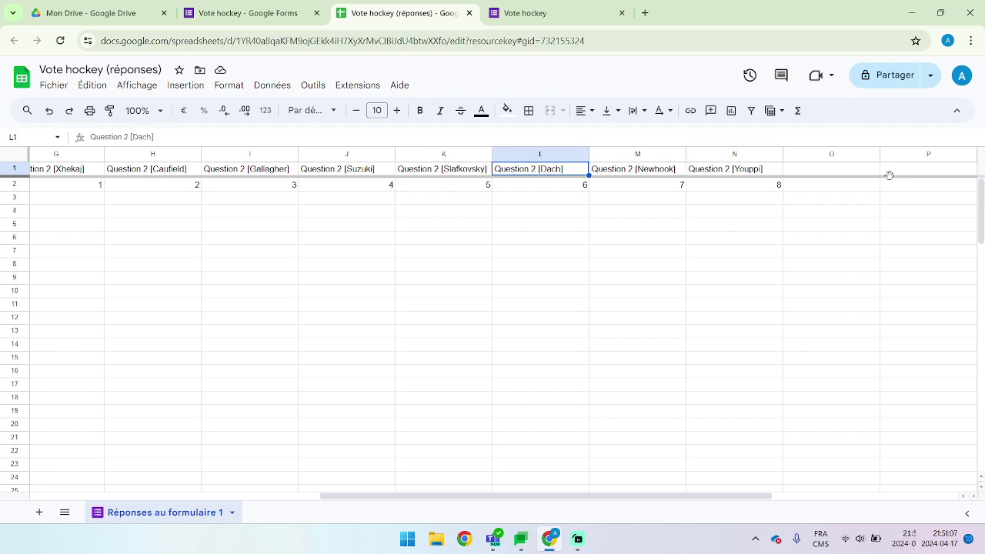
pyautogui.press('Left')
pyautogui.press('Left')
pyautogui.press('Left')
pyautogui.press('Left')
pyautogui.press('Left')
pyautogui.press('Left')
pyautogui.press('Left')
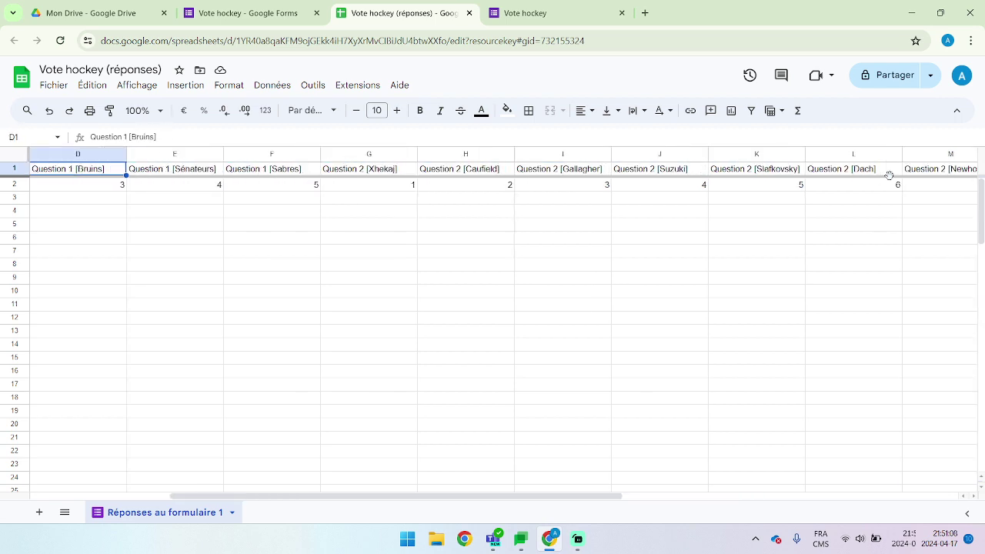
# - Select the Question 2 [Xhekaj] header, and return to the first column to select the test response's Horodateur cell
pyautogui.press('Right')
pyautogui.press('Right')
pyautogui.press('Right')
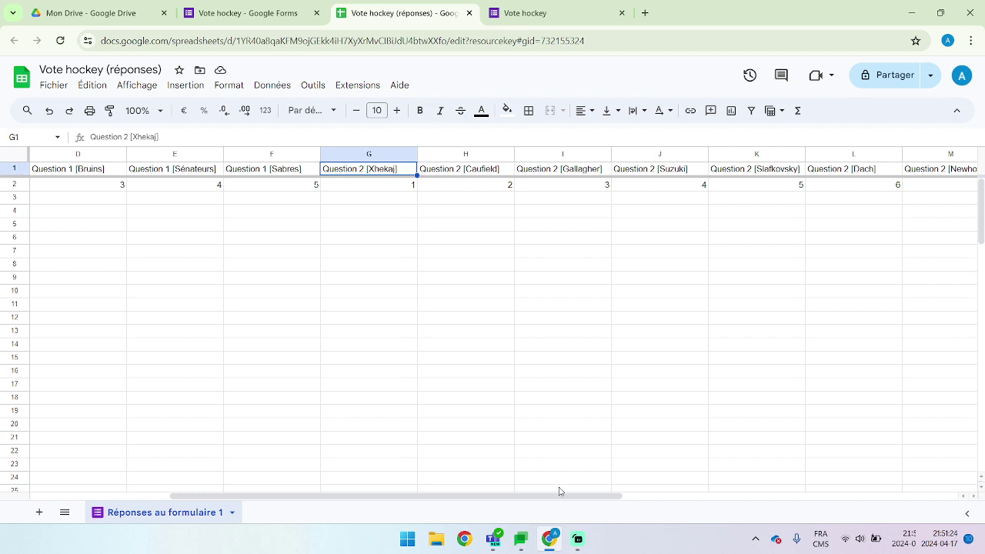
pyautogui.moveTo(562, 499); pyautogui.dragTo(393, 494)
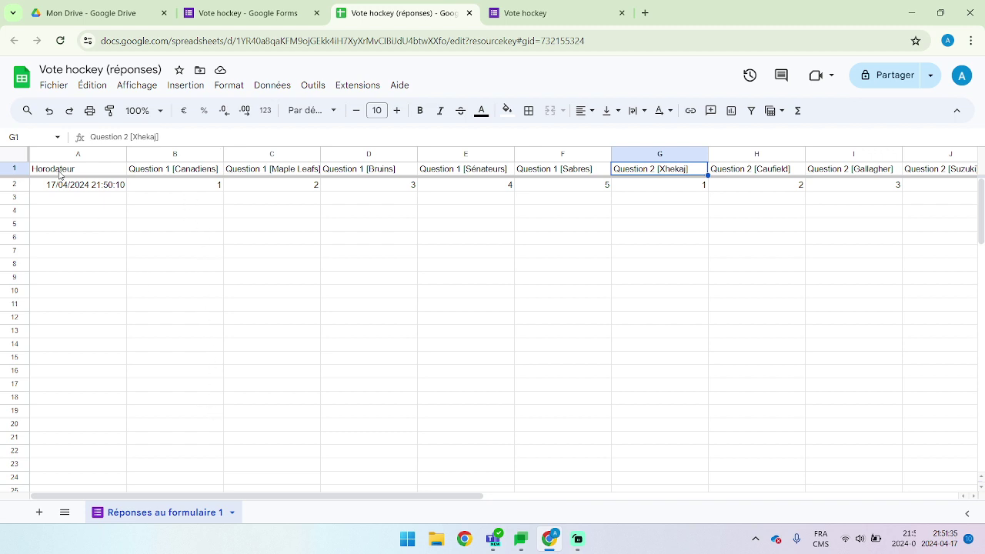
pyautogui.click(108, 189)
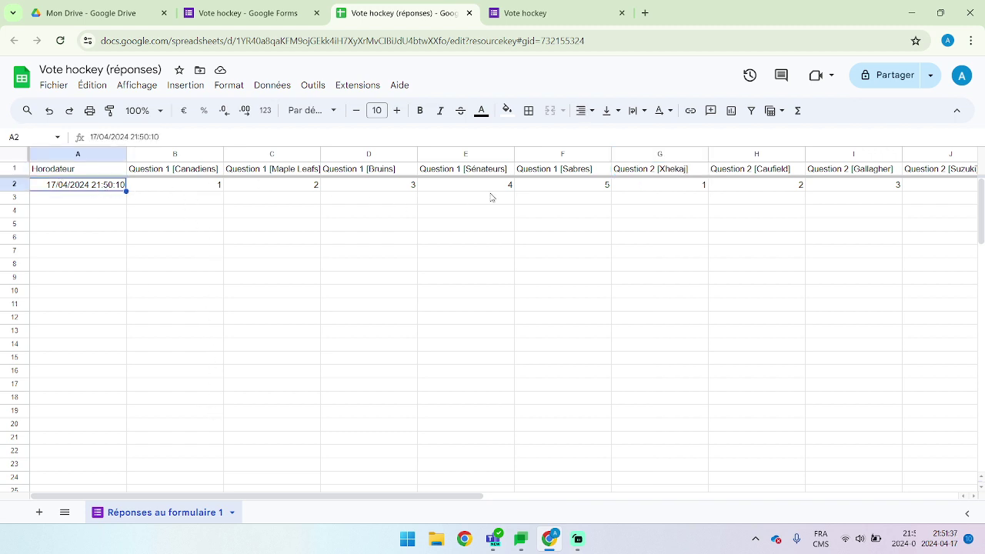